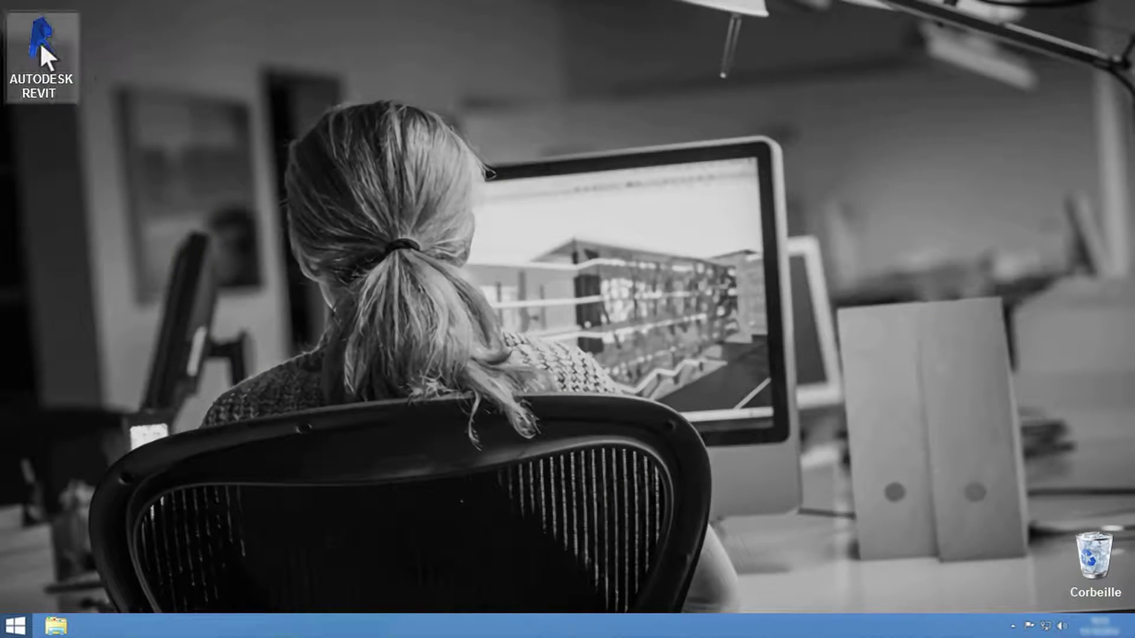
Step: Launch Revit, start the WICONA Configurateur and choose a new Curtain Wall project
double_click(42, 49)
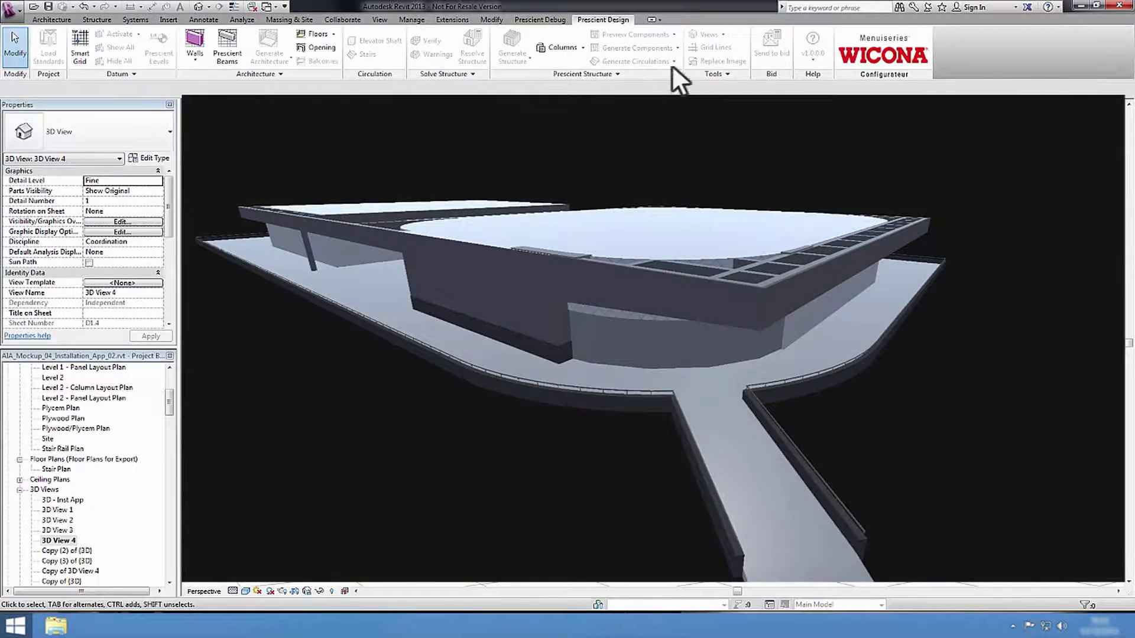
left_click(856, 49)
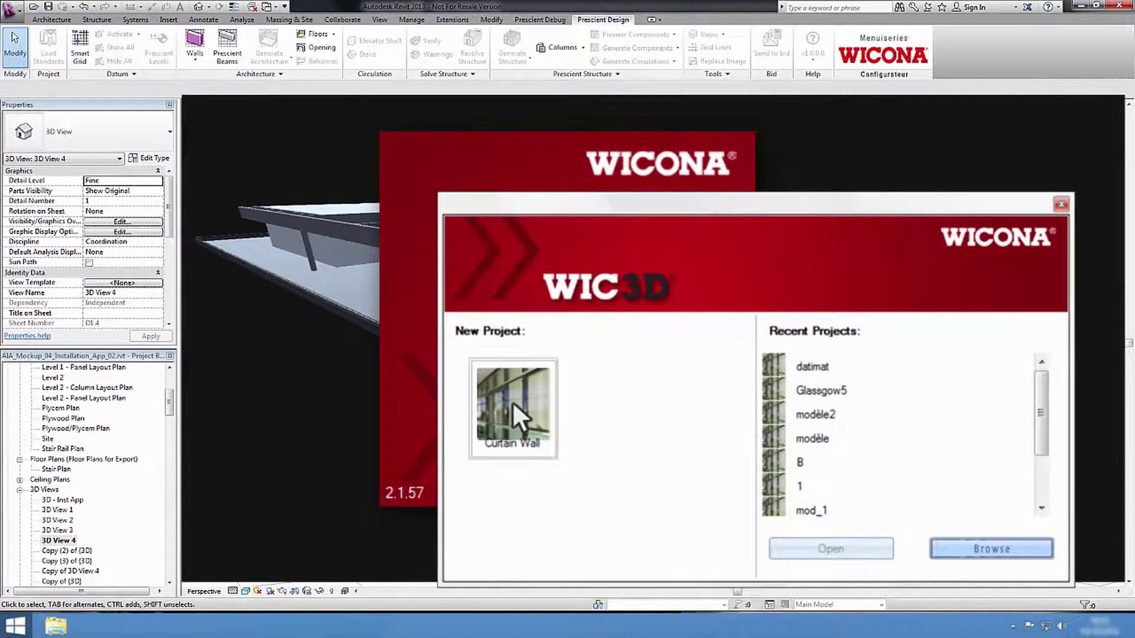
left_click(512, 401)
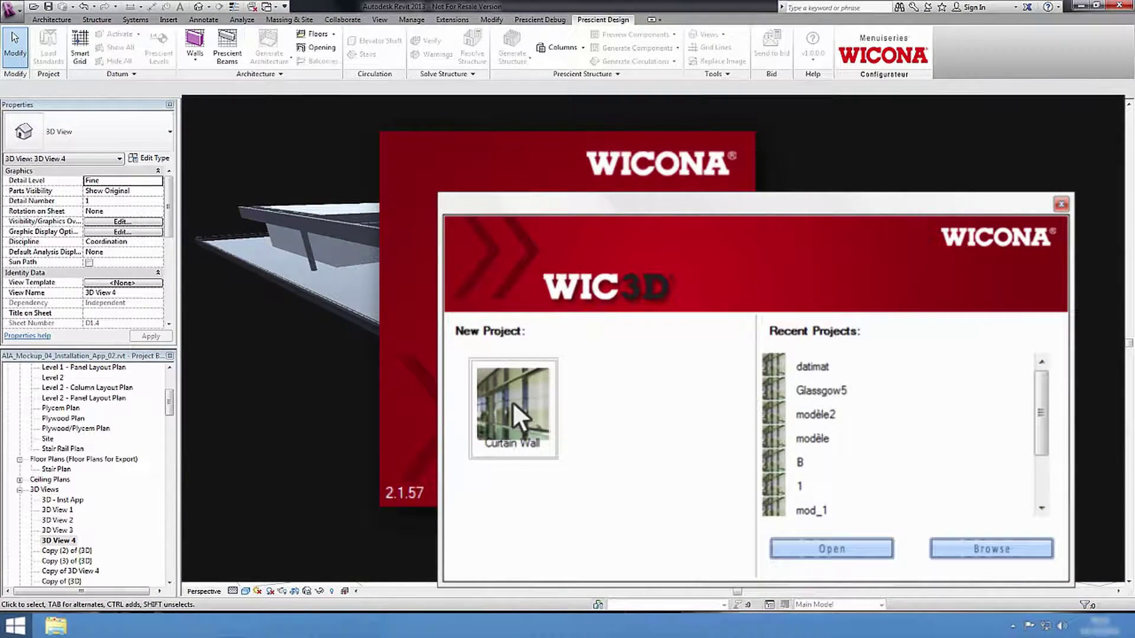
Step: Open the project and import the curved facade wall using Sélection multiple
left_click(833, 543)
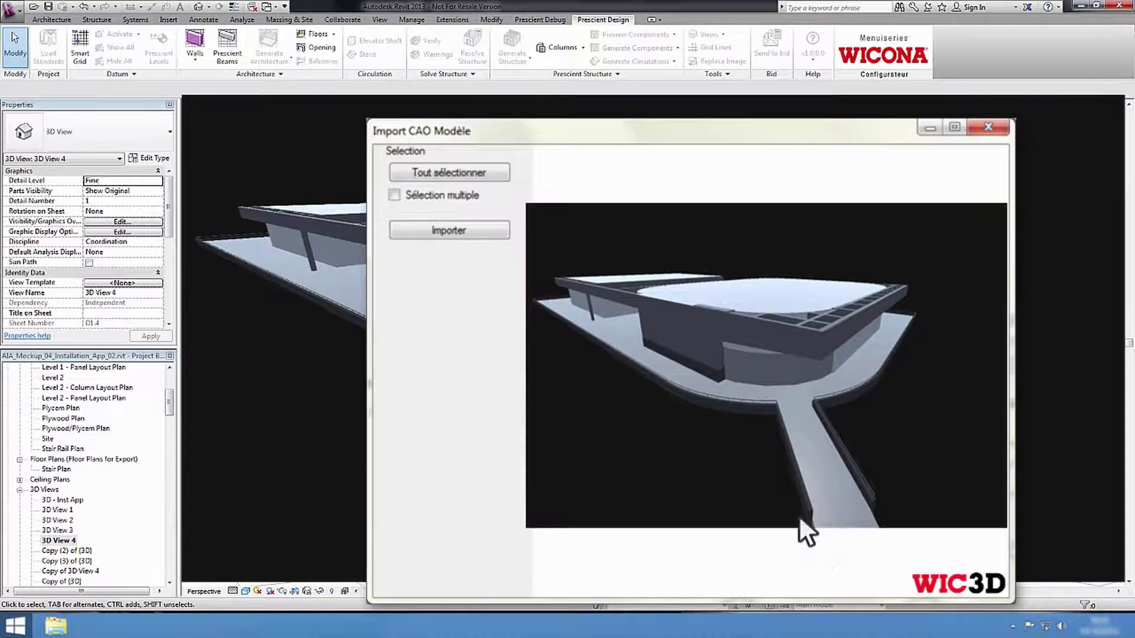
left_click(394, 195)
left_click(774, 344)
left_click(446, 229)
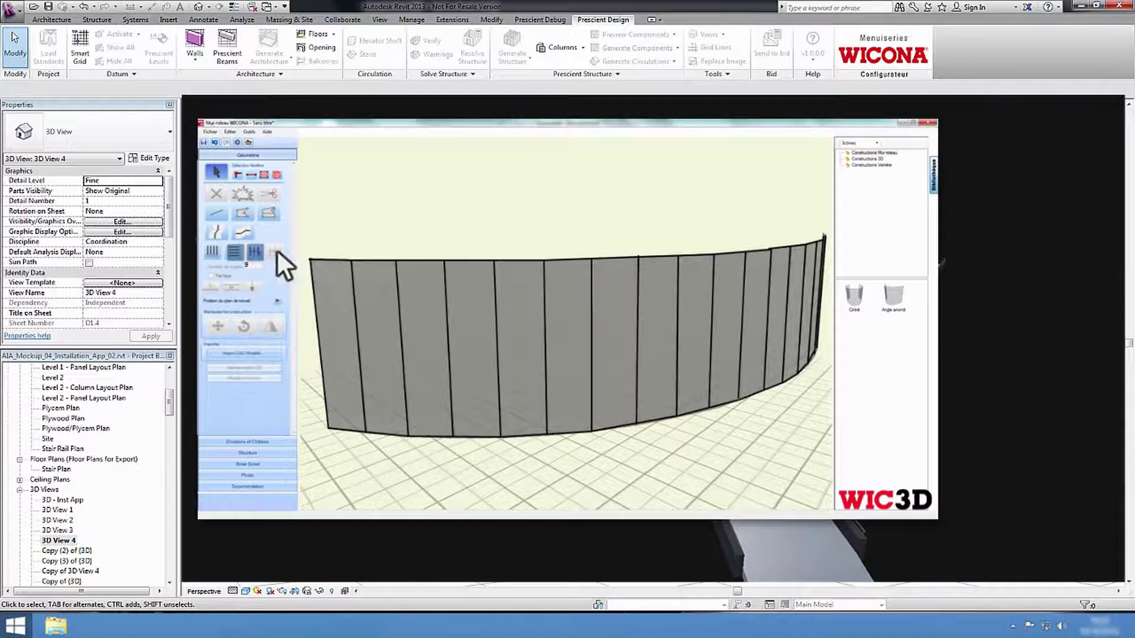
Step: Select the curved wall and delete the lowest transom segment on its right part
left_click(559, 262)
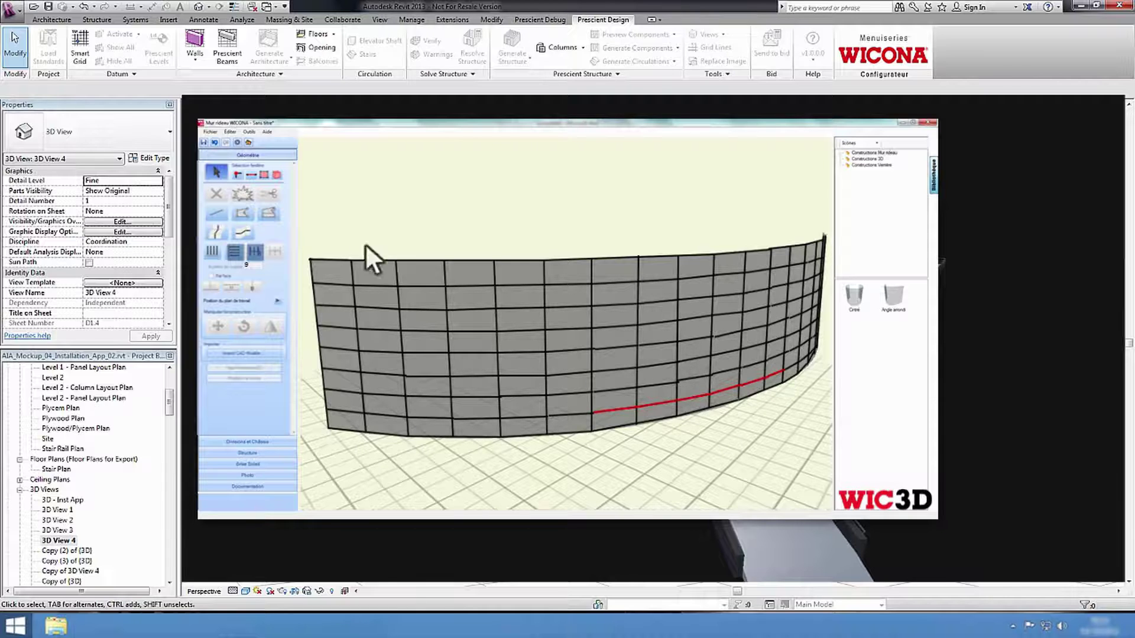
left_click(217, 197)
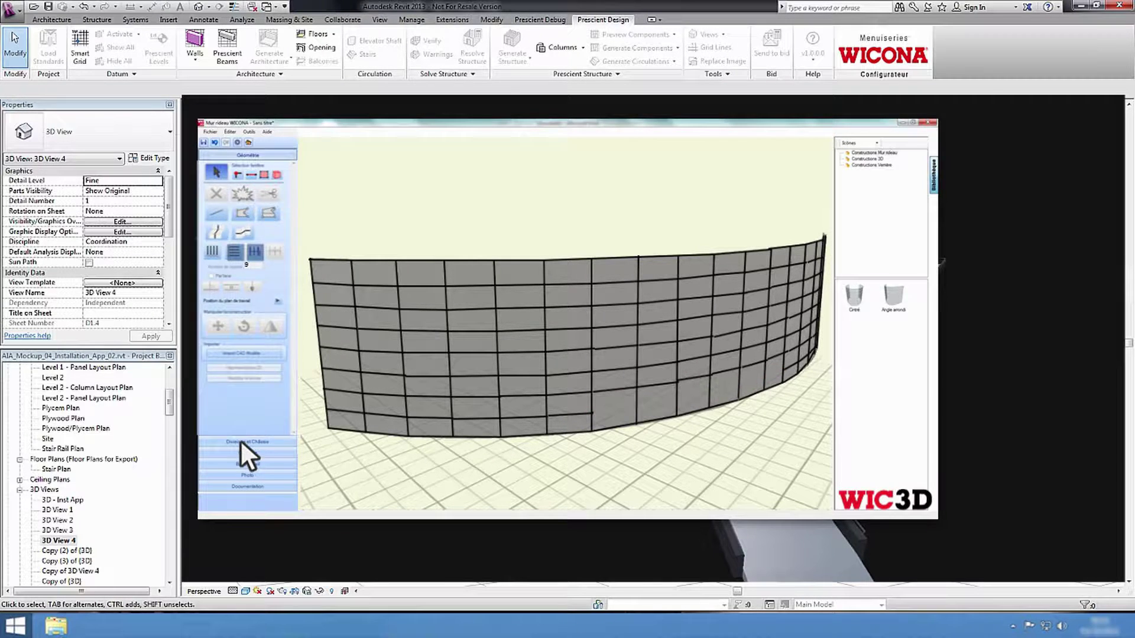
left_click(240, 441)
Step: Insert library doors into the tall bottom-right bays and swing them open and closed
left_click(244, 188)
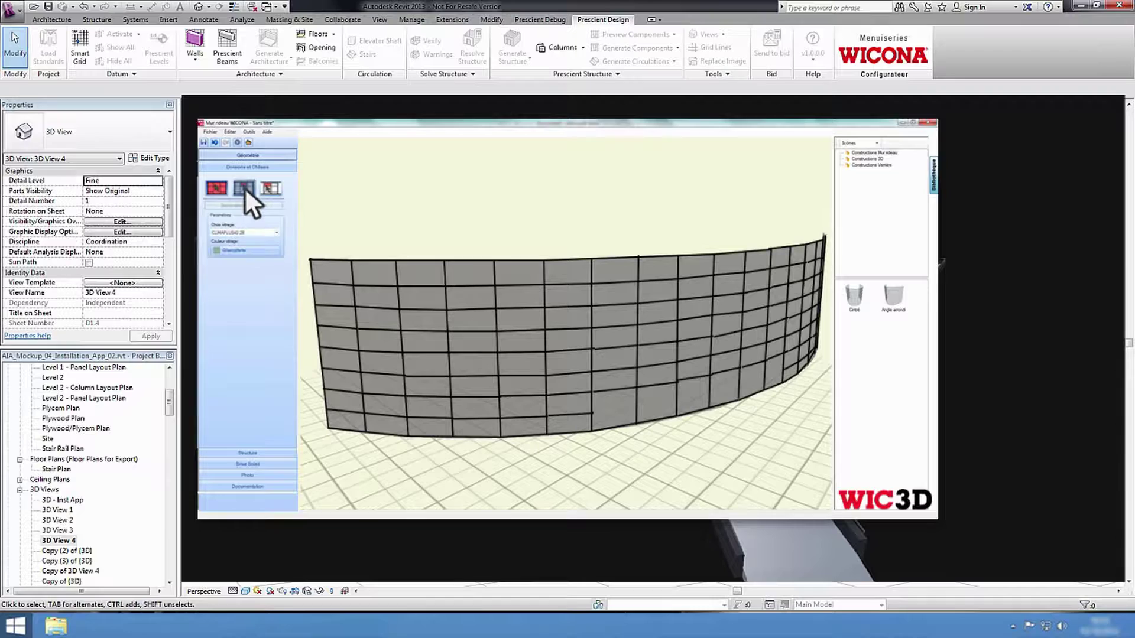
left_click_drag(613, 412, 772, 369)
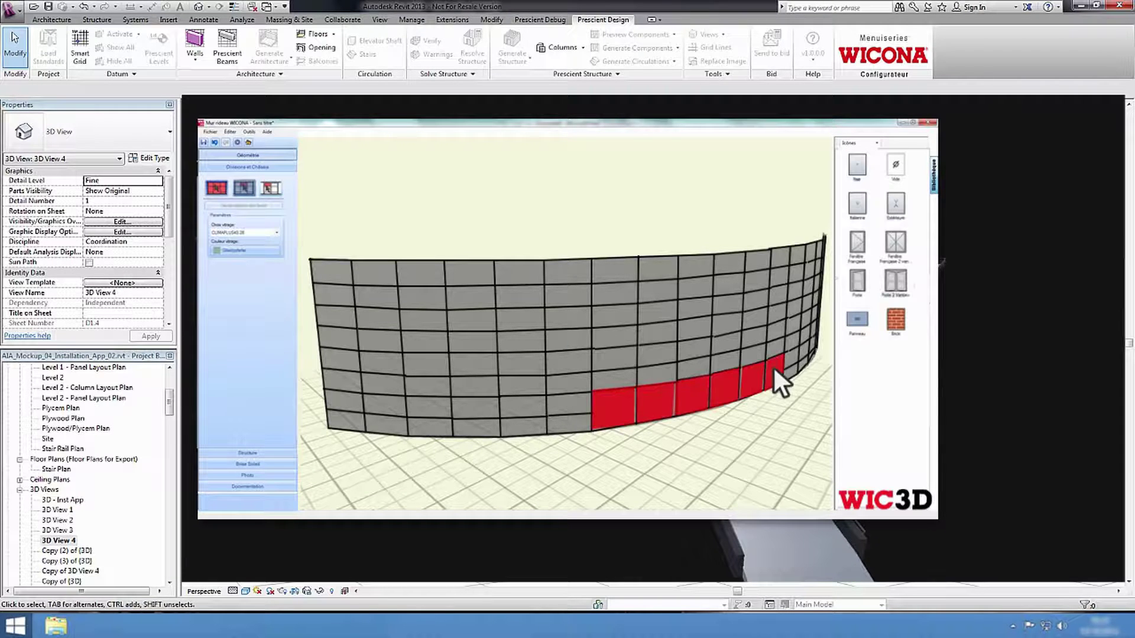
left_click(894, 284)
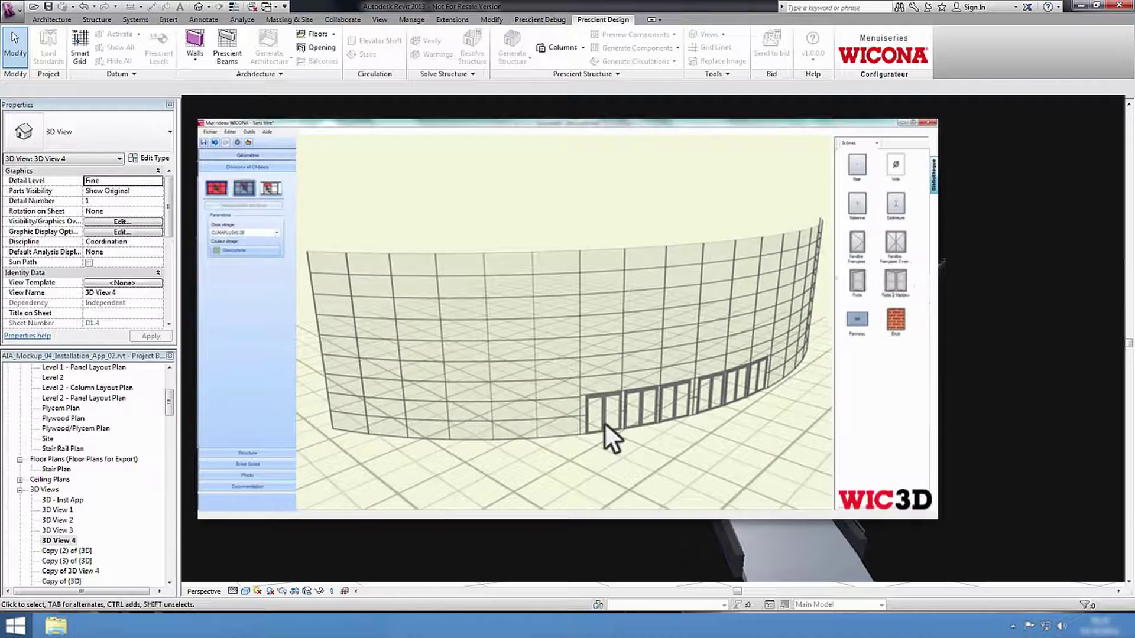
scroll(604, 420, "up", 5)
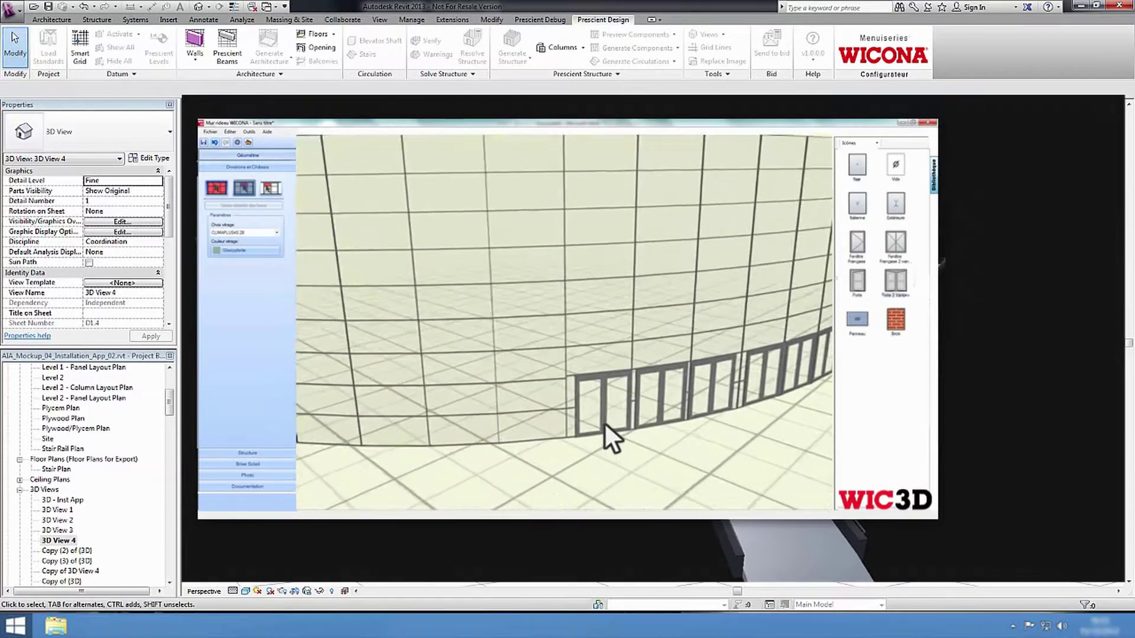
scroll(604, 422, "up", 3)
left_click(599, 355)
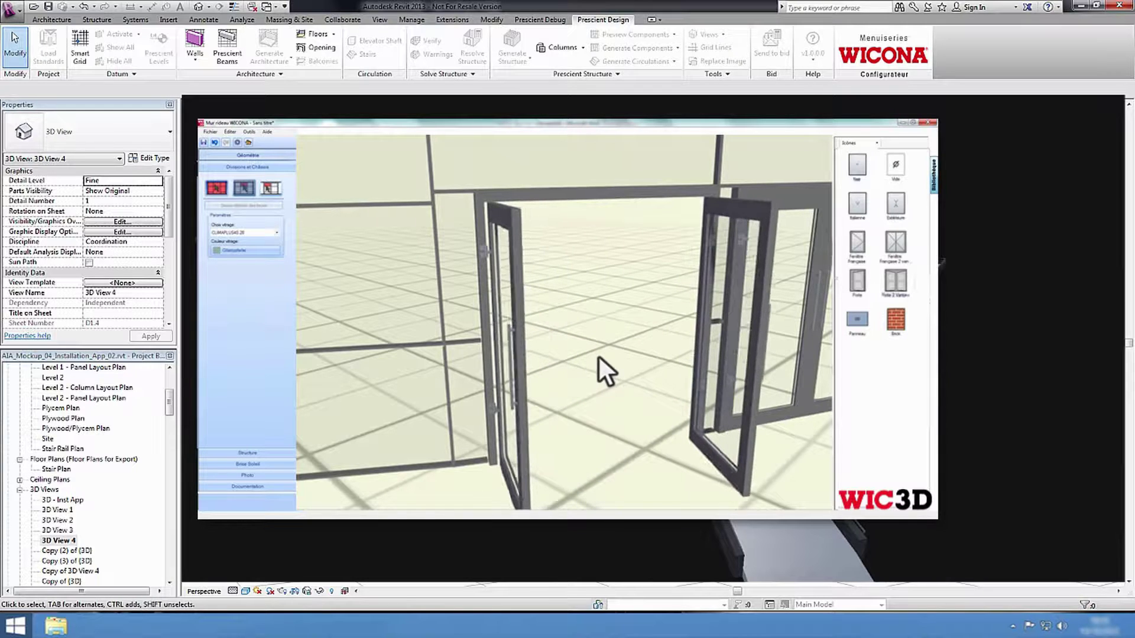
left_click(514, 348)
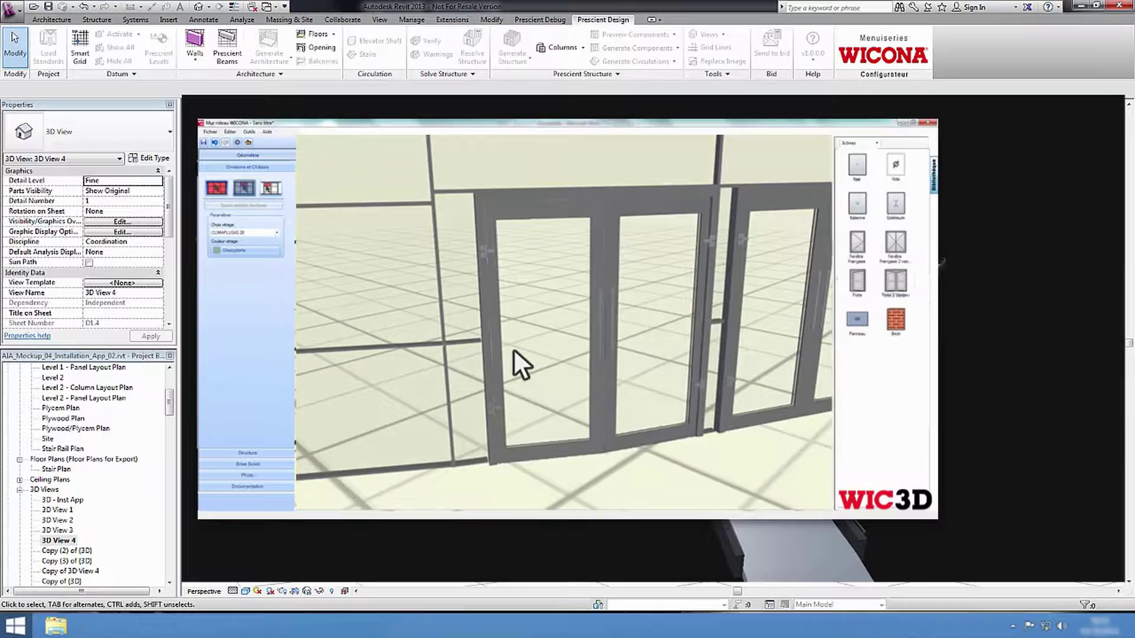
scroll(513, 349, "down", 5)
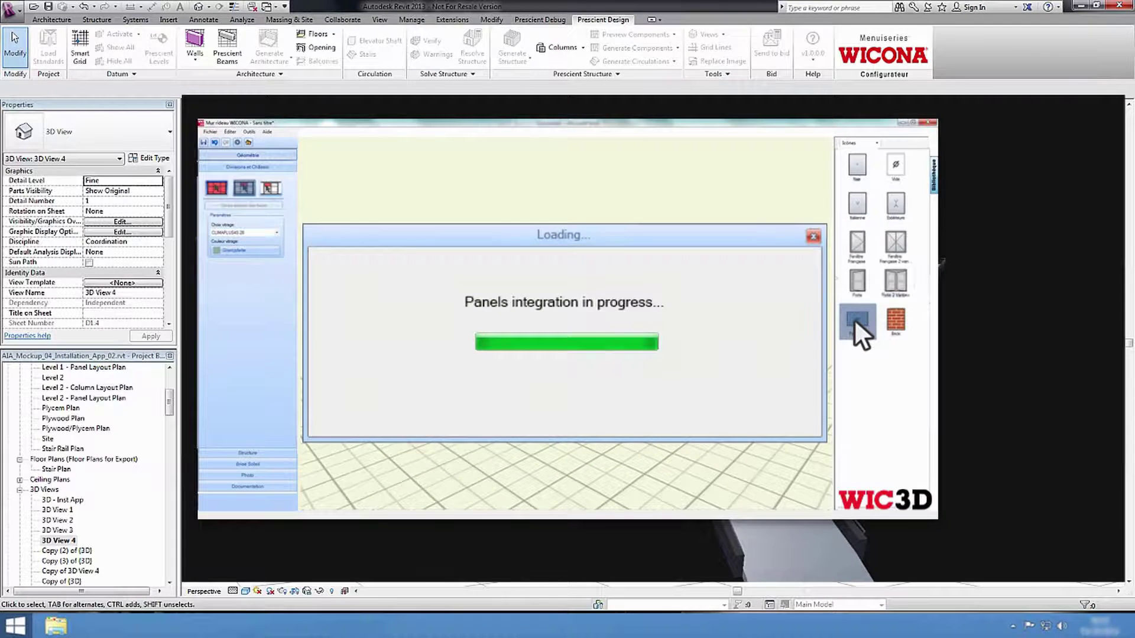
Step: Add the second brise-soleil louvre type along the top row and render shadows with a raised sun
left_click(249, 463)
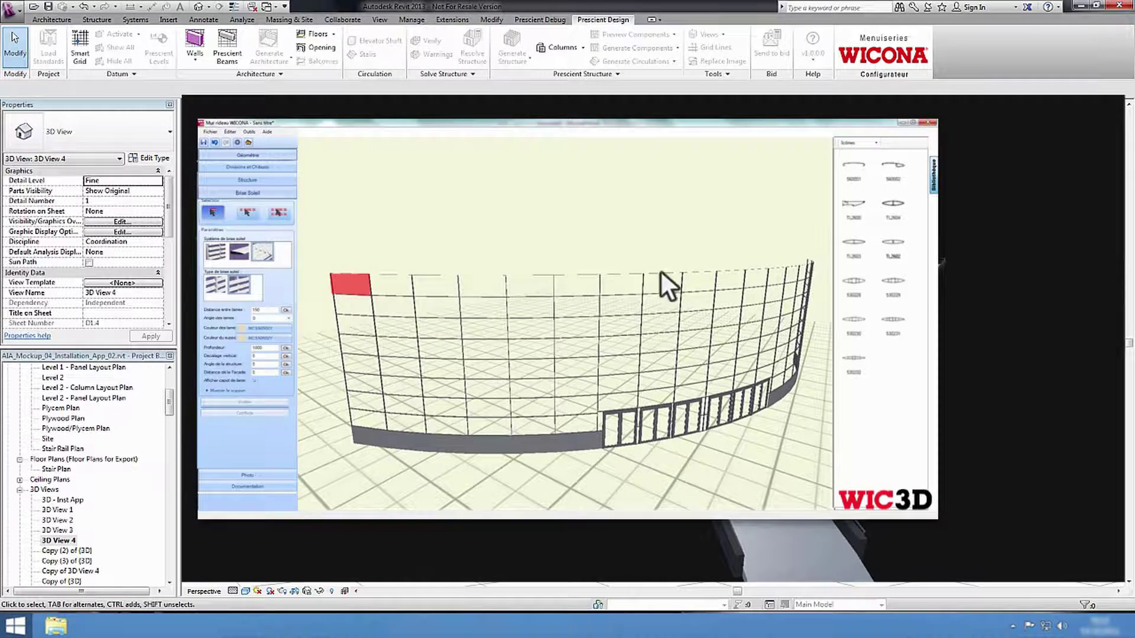
left_click(809, 262)
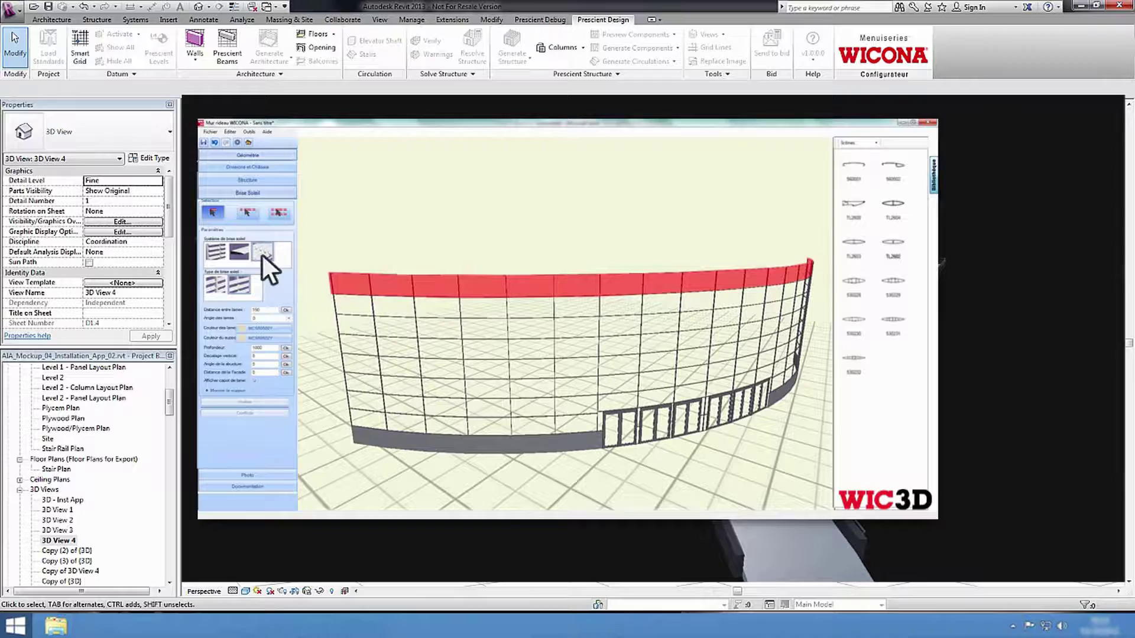
left_click(239, 289)
left_click(893, 240)
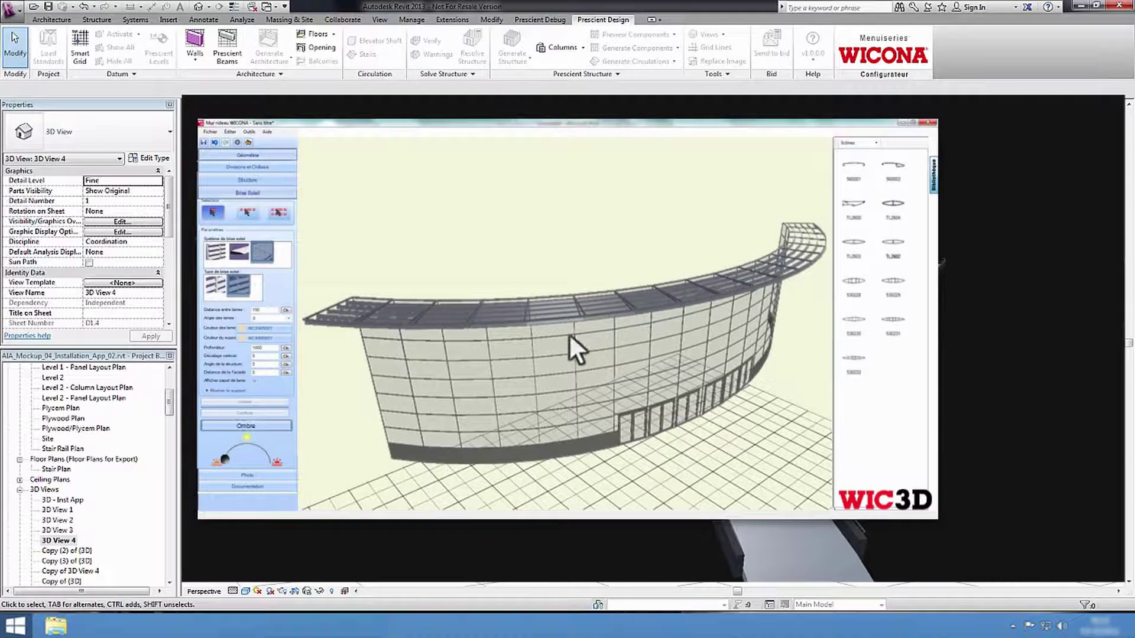
left_click(246, 426)
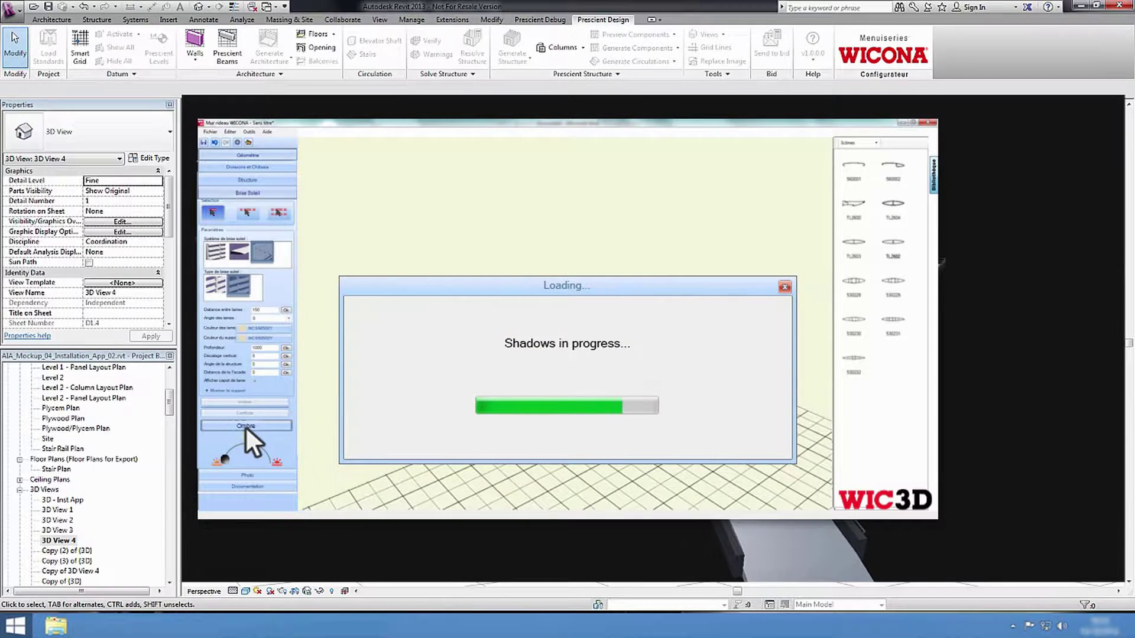
mouse_move(229, 450)
left_mouse_down()
mouse_move(246, 441)
mouse_move(268, 459)
left_mouse_up()
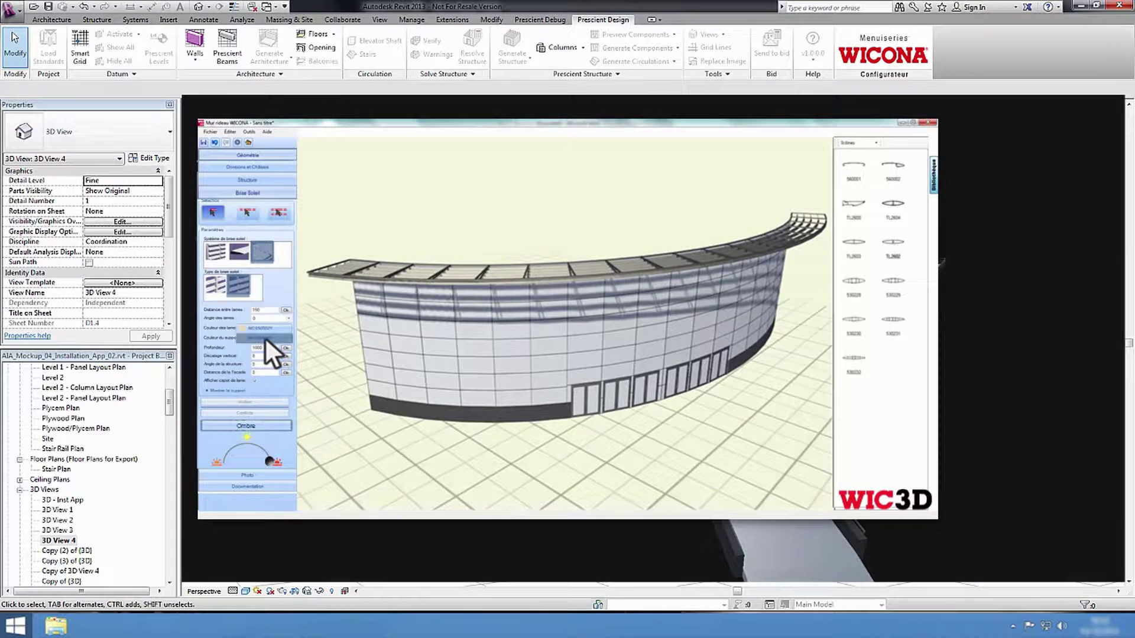
Step: Recolour the sunshade supports and frames brown, then light grey, finally dark grey
left_click(264, 338)
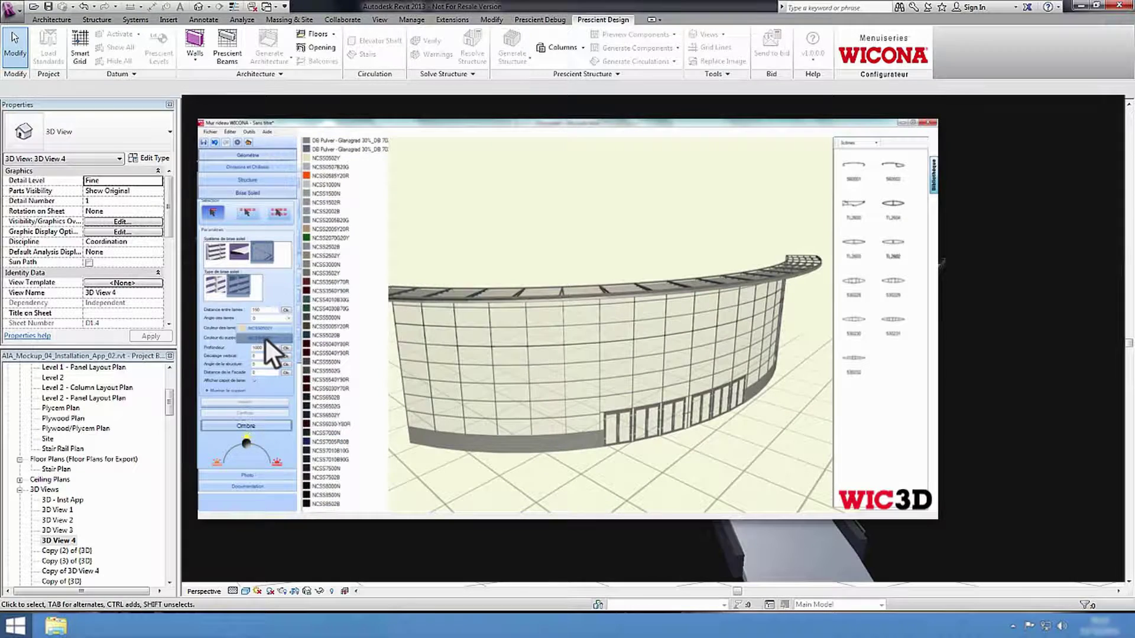
left_click(330, 323)
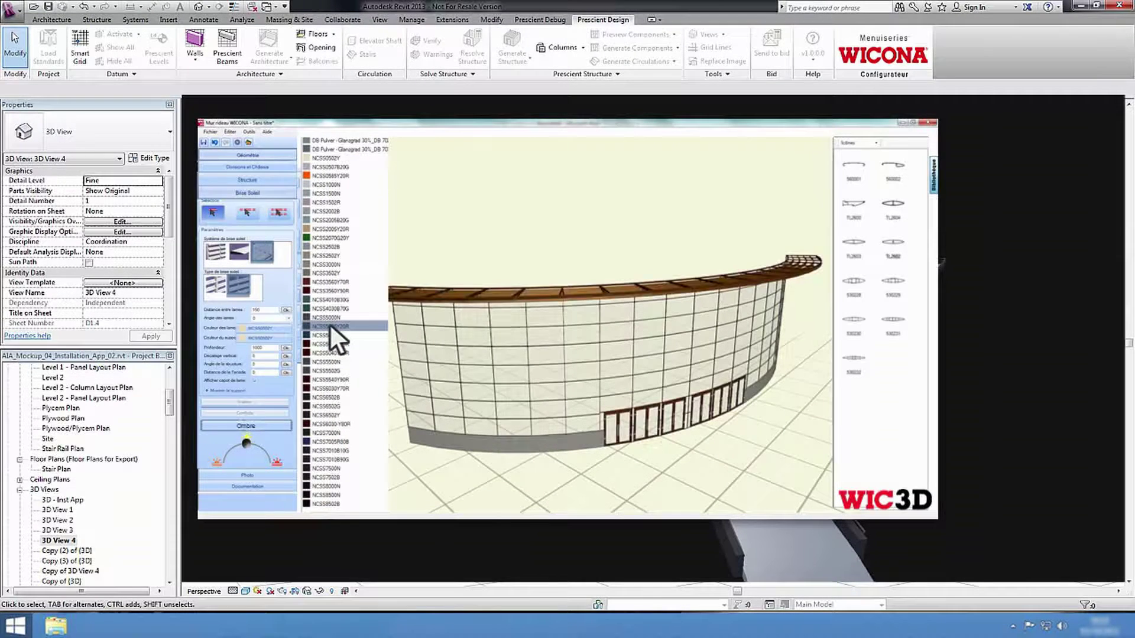
left_click(327, 182)
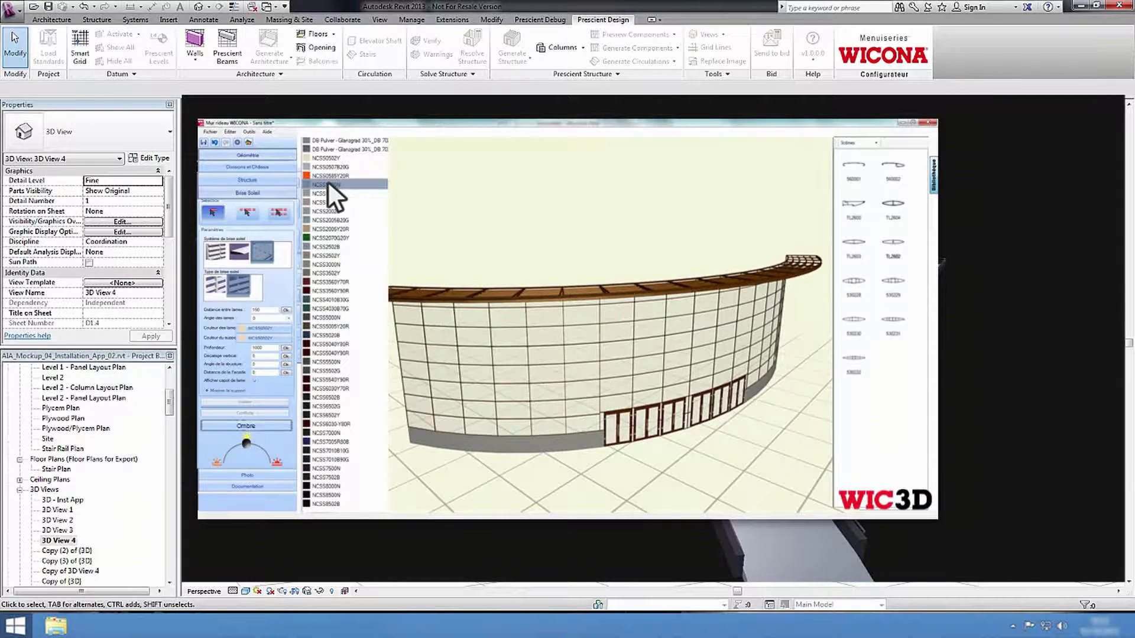
left_click(330, 362)
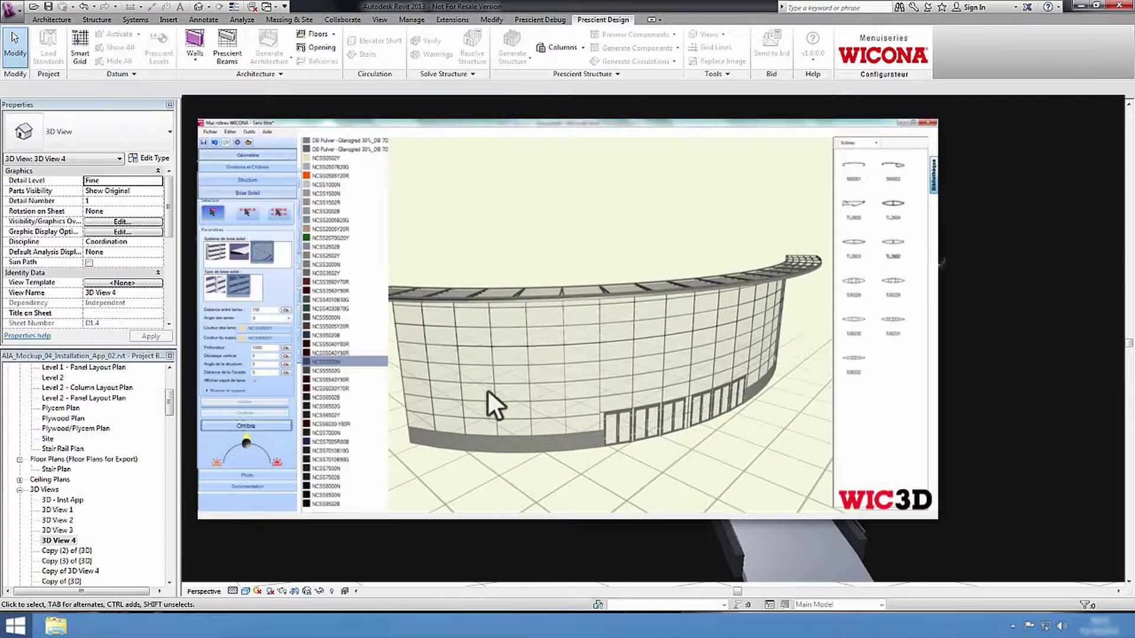
middle_click_drag(486, 389, 592, 406)
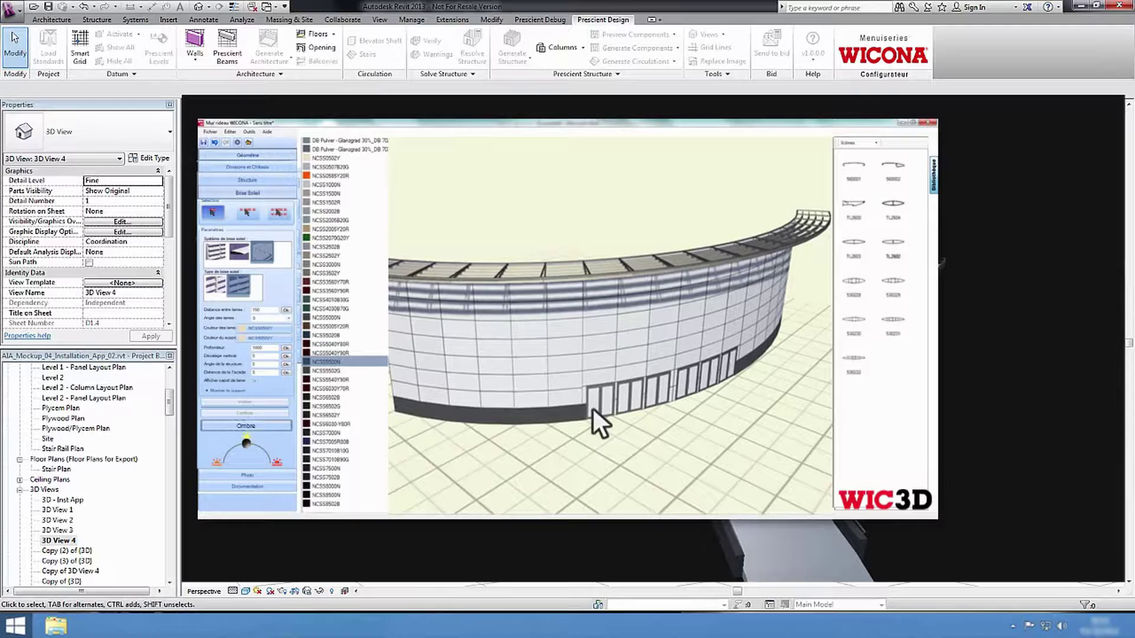
scroll(591, 408, "up", 2)
scroll(591, 407, "up", 2)
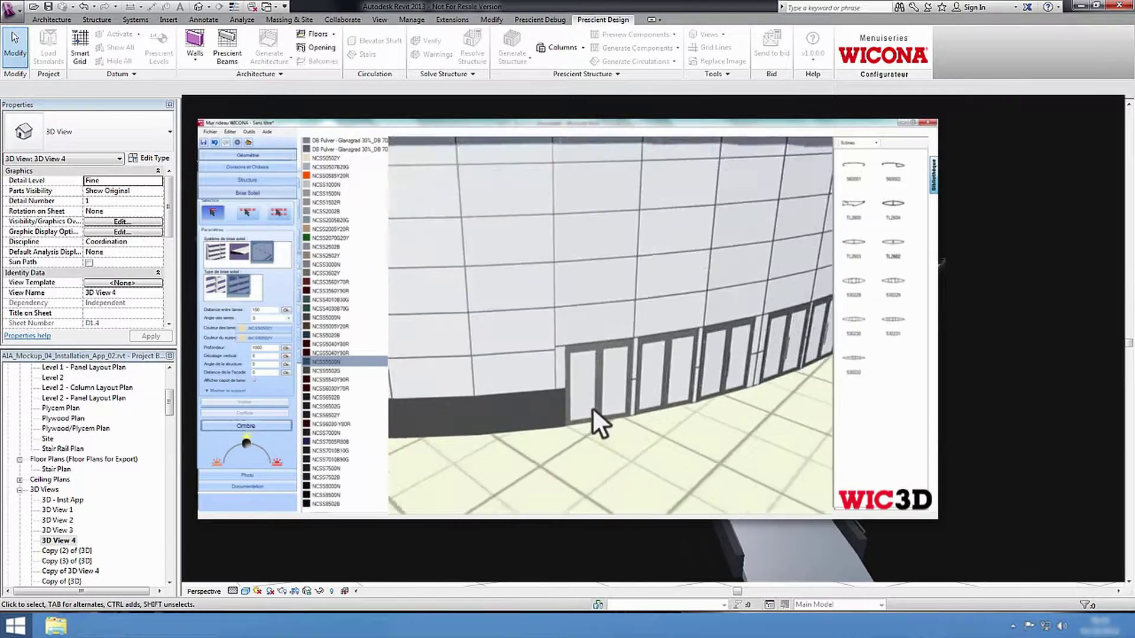
scroll(592, 407, "up", 2)
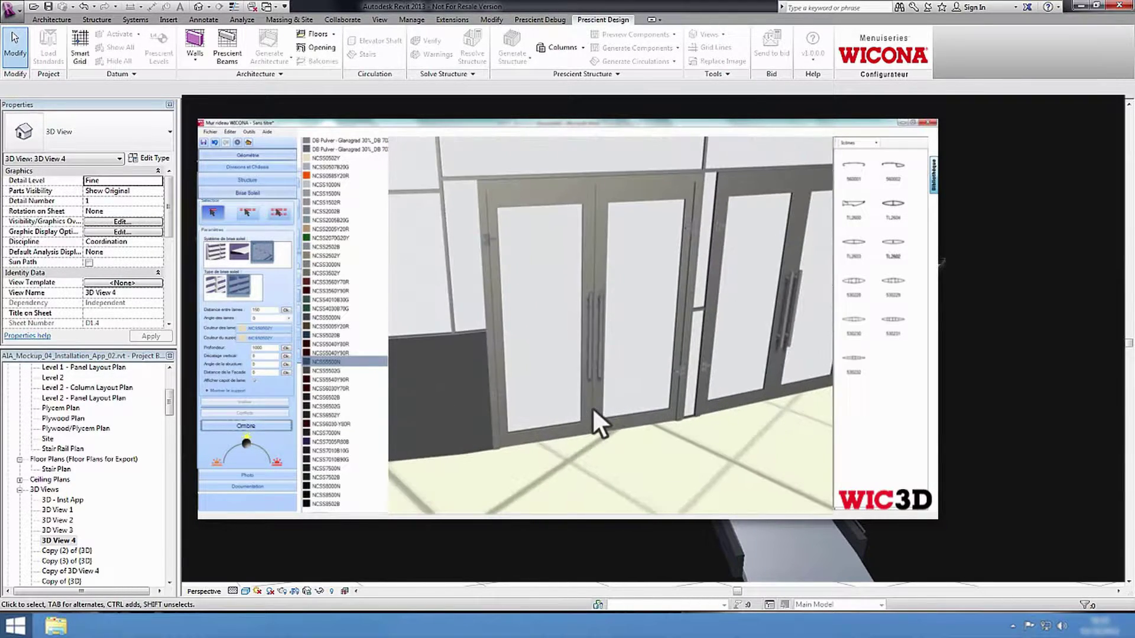
Step: Save the facade project, send it to the metal builder, and acknowledge the confirmation
left_click(203, 142)
left_click(510, 365)
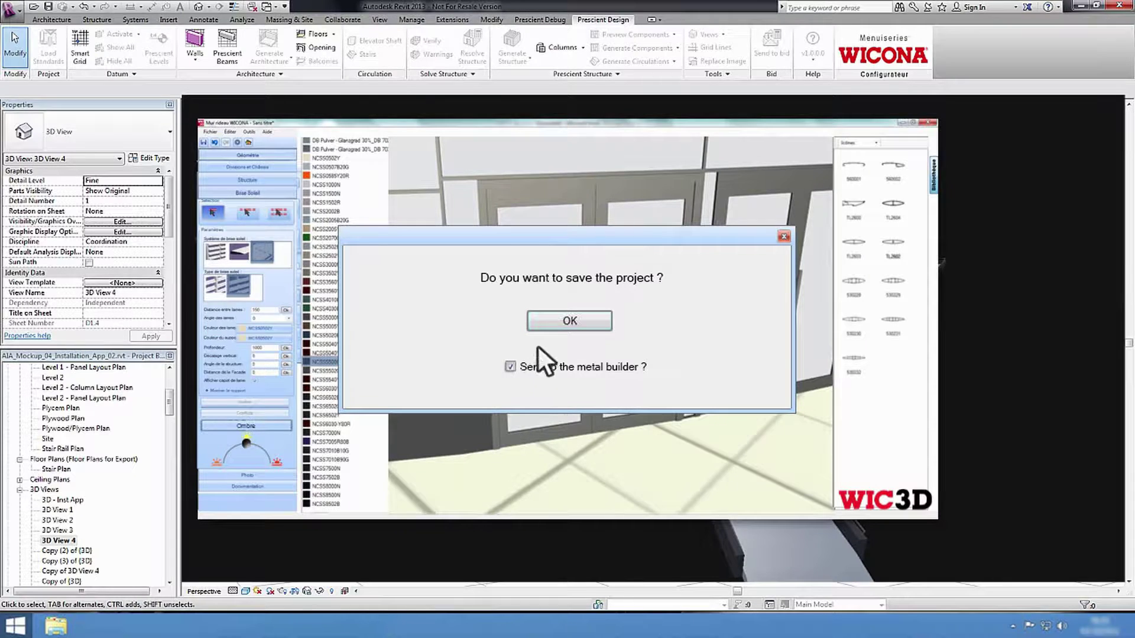
left_click(572, 320)
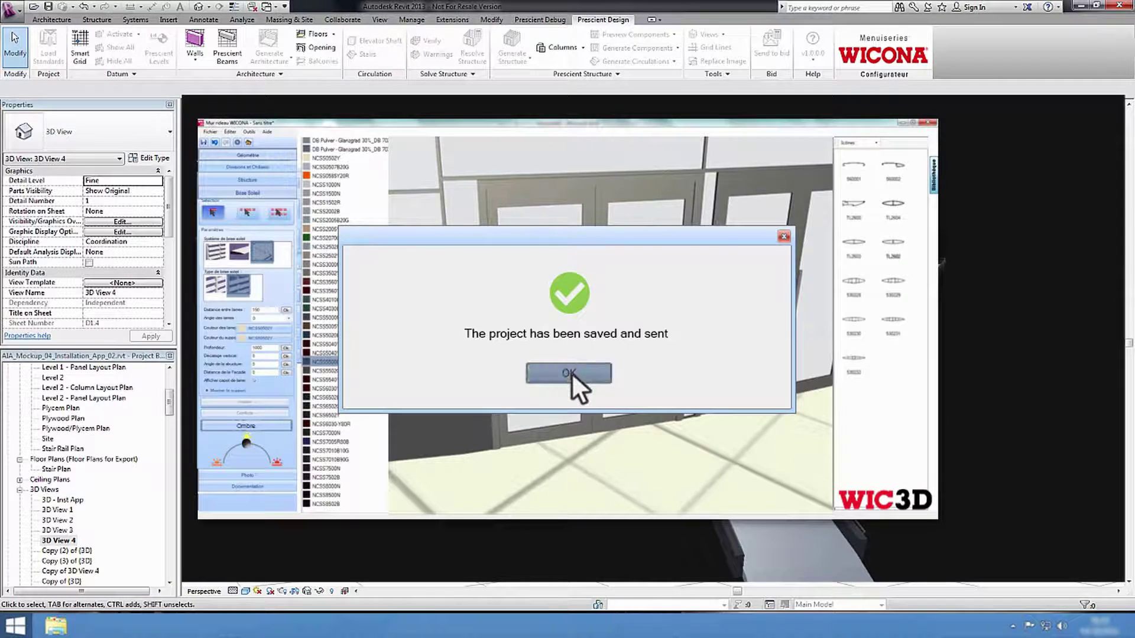
left_click(572, 371)
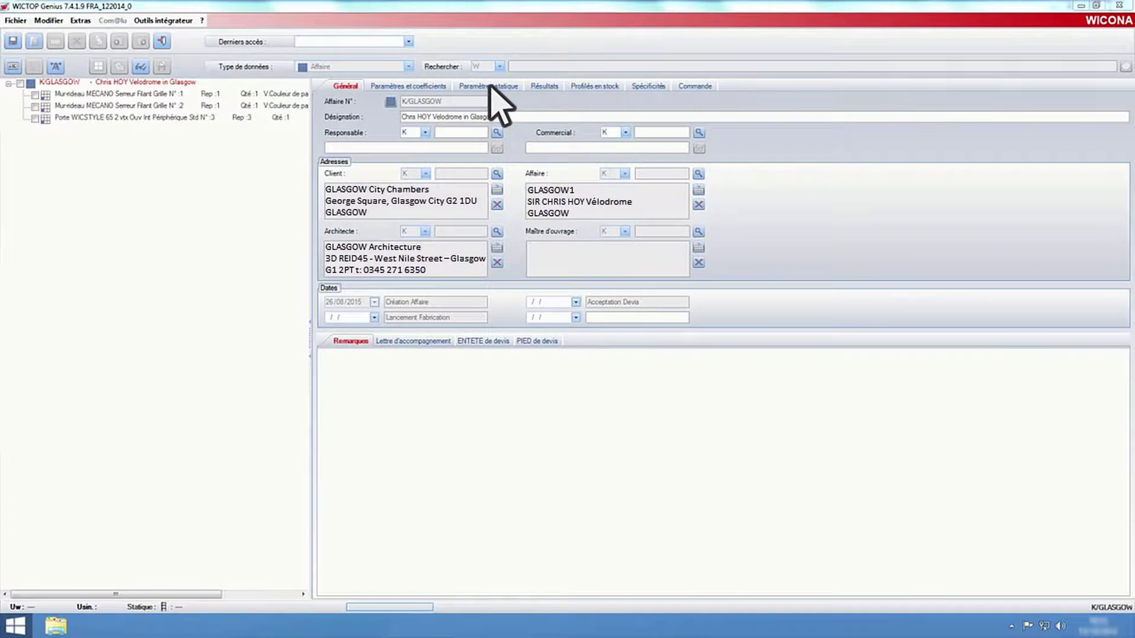
Step: Set the building's wind-exposed side and run the facade's static calculation
left_click(489, 86)
left_click(394, 302)
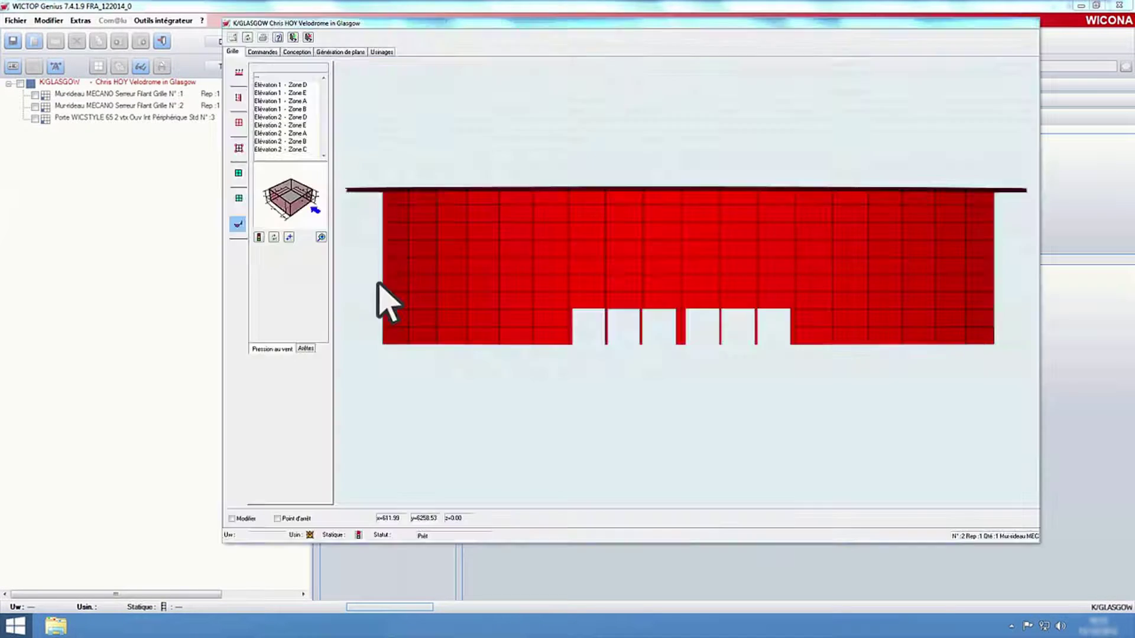
left_click(283, 204)
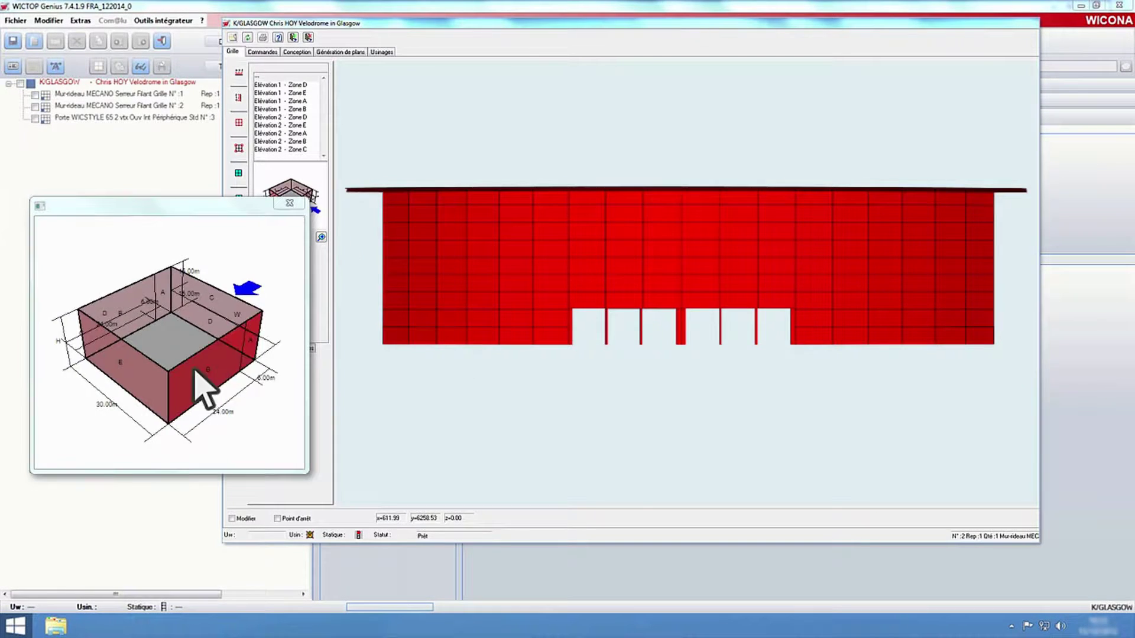
left_click(143, 346)
left_click(260, 237)
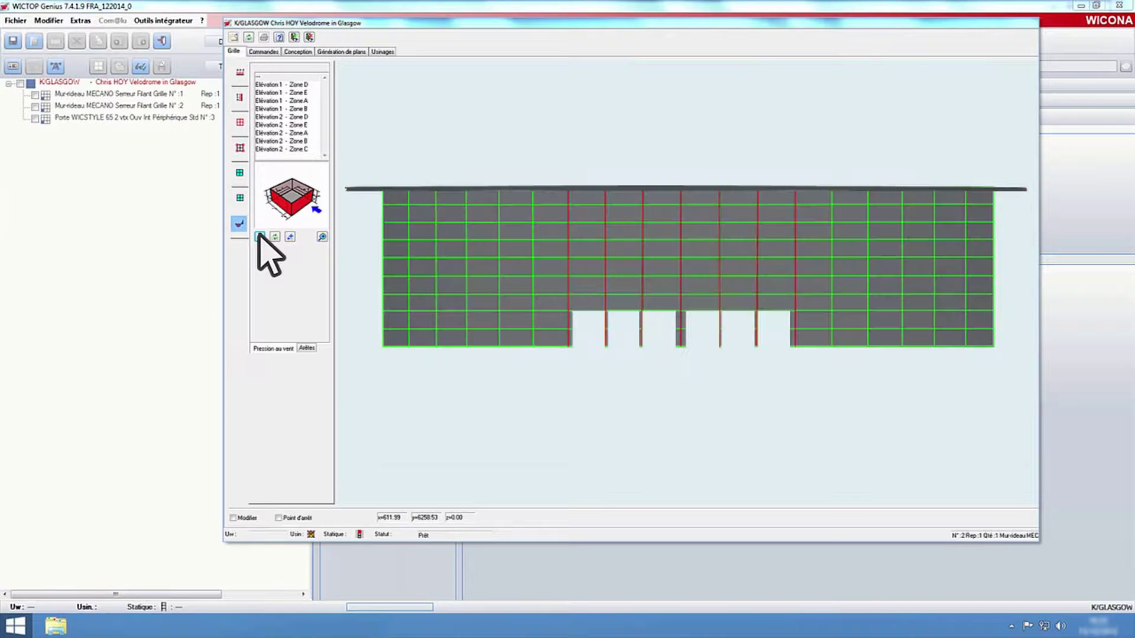
Step: Replace the failing stiffener with a stronger profile and review the bay's section drawing
double_click(756, 265)
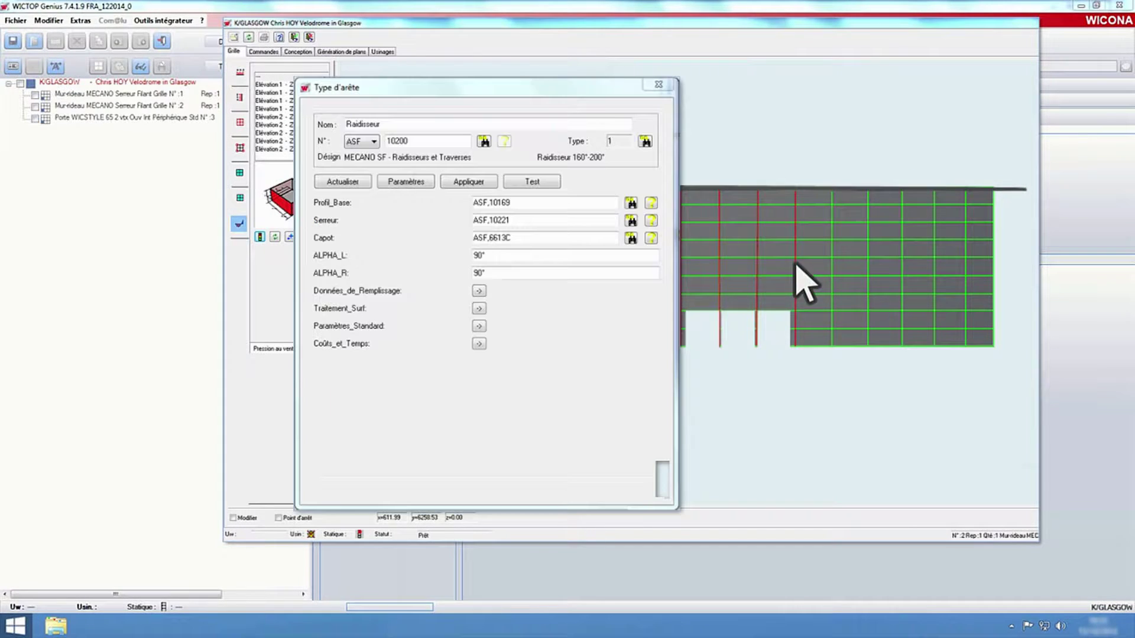
left_click(630, 203)
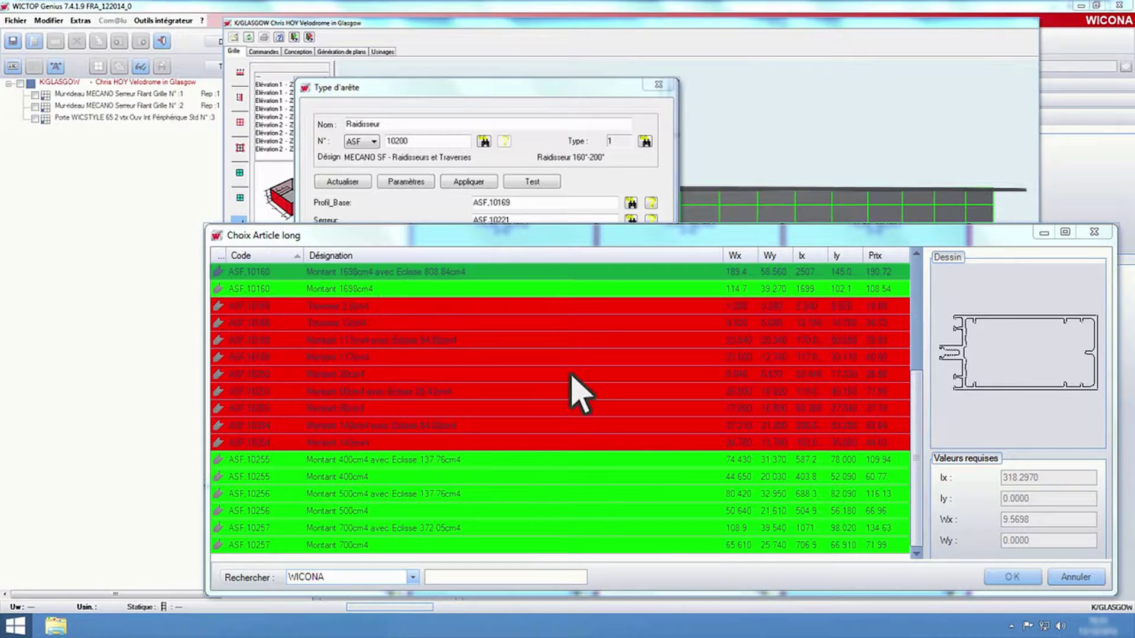
left_click(1013, 577)
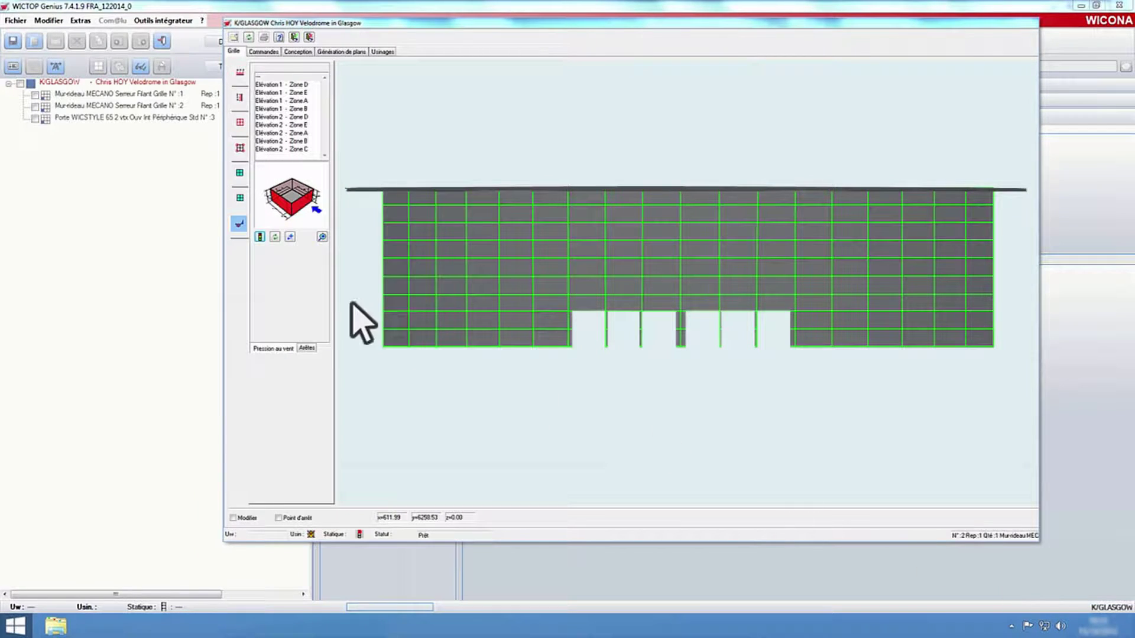
left_click(423, 321)
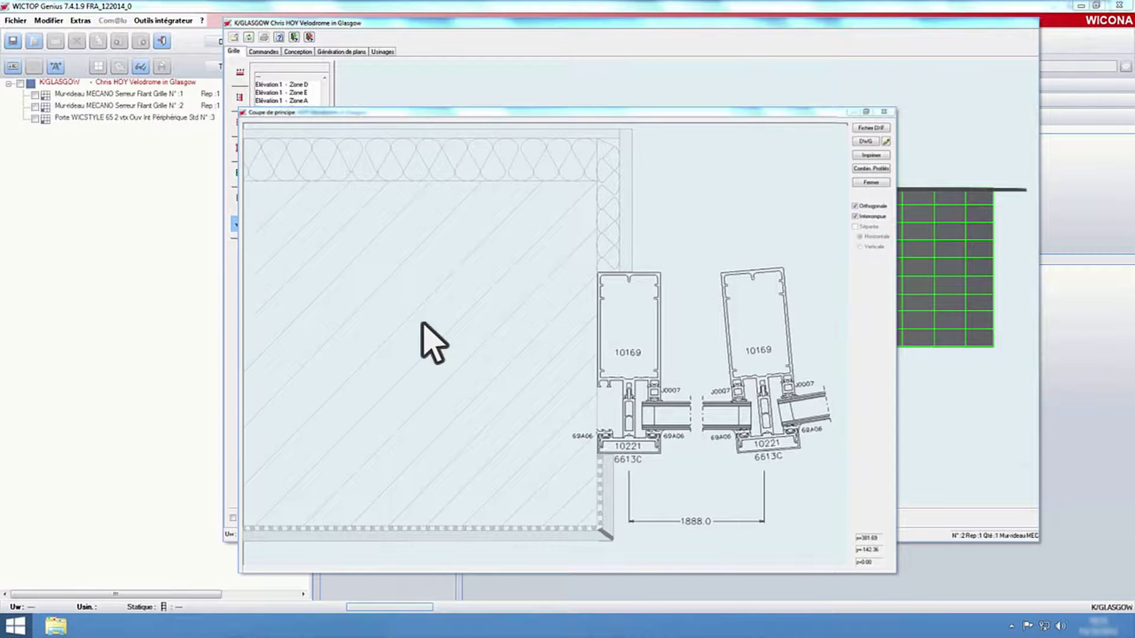
left_click(870, 183)
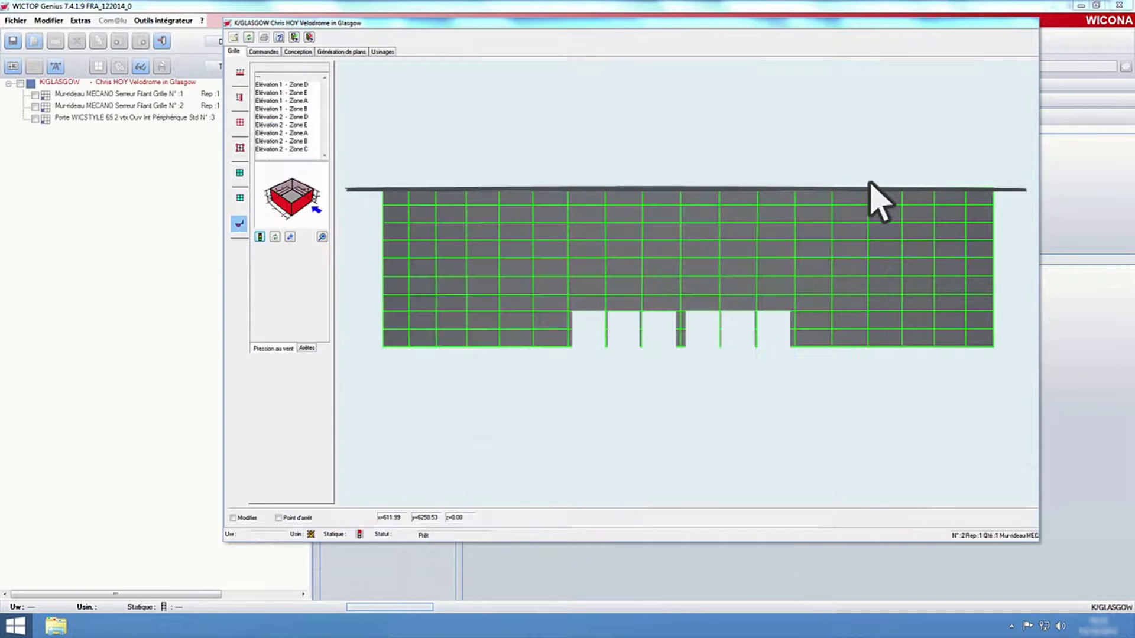
left_click(310, 37)
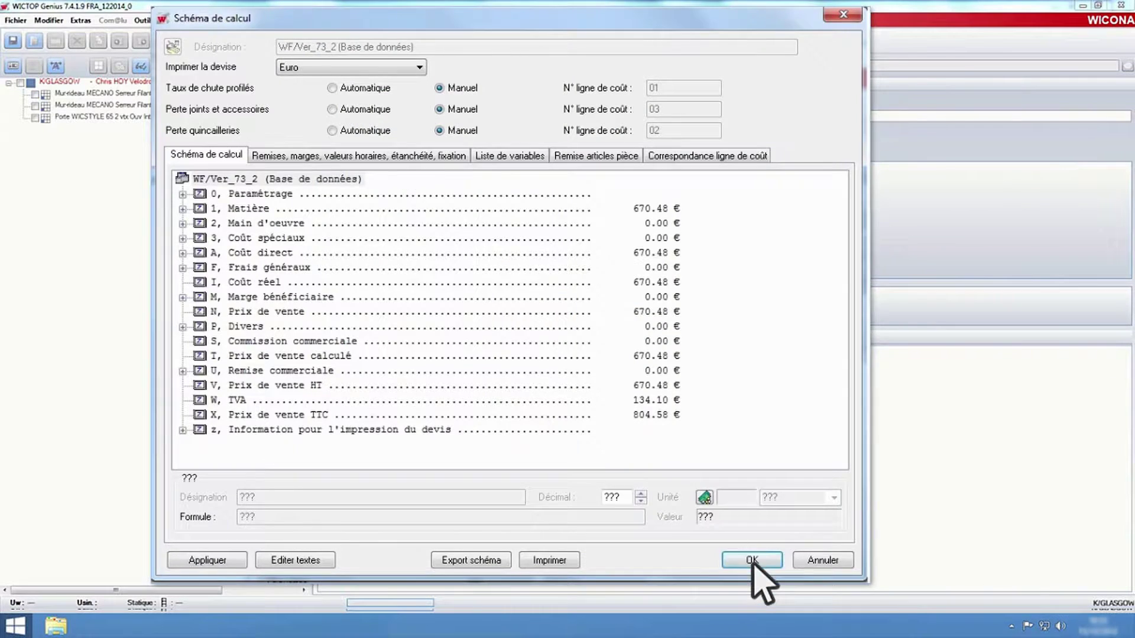
Step: Generate the quotation devis.pdf from the cost breakdown, then save and send it
left_click(752, 561)
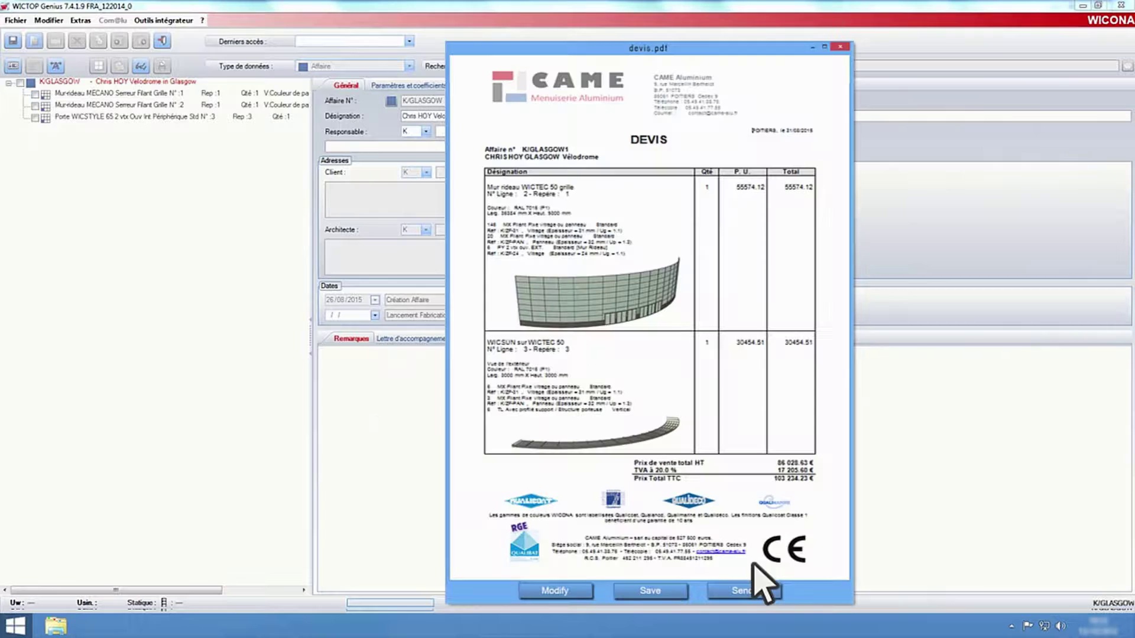
left_click(650, 591)
left_click(744, 591)
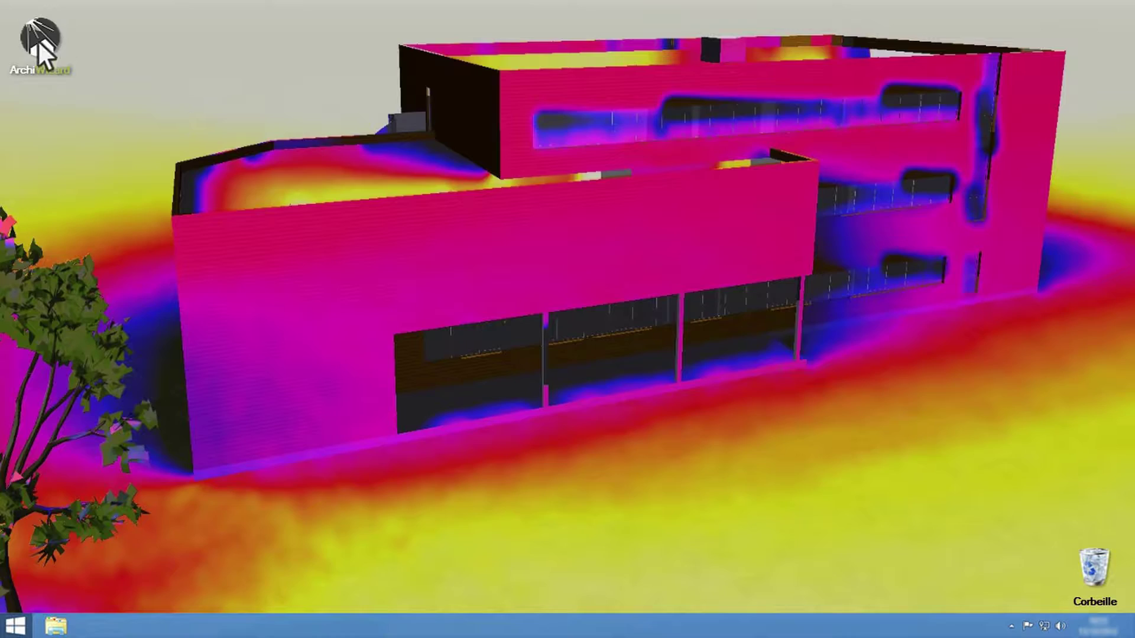
Step: Launch ArchiWIZARD, import the velodrome project and run EXPERT > EN 12831 under BESOINS
double_click(38, 42)
left_click(359, 353)
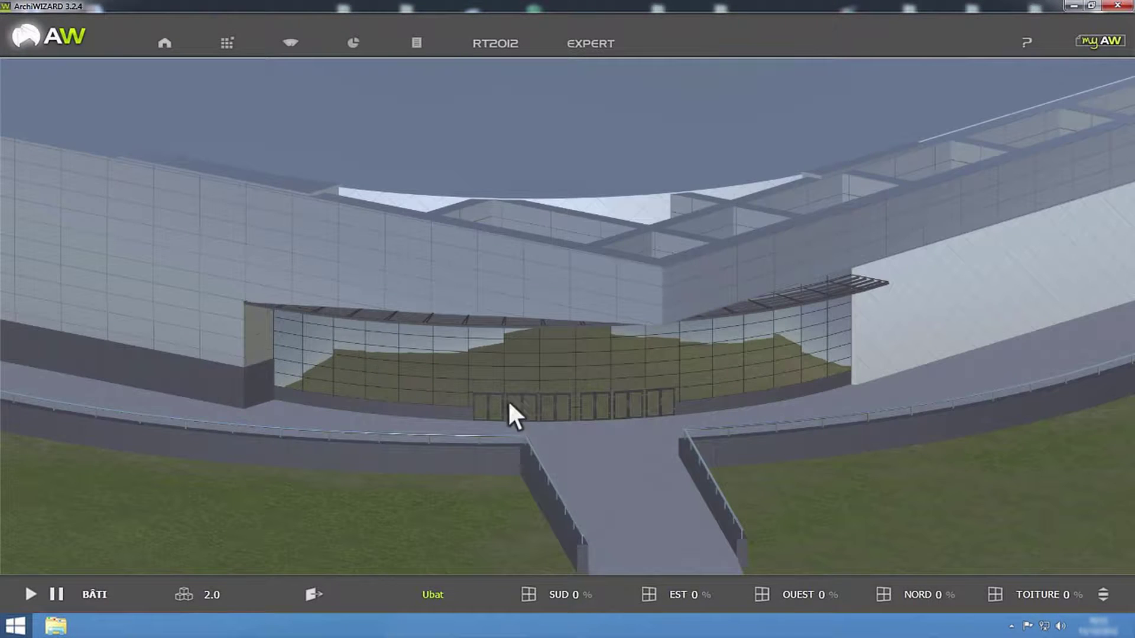
left_click(1105, 594)
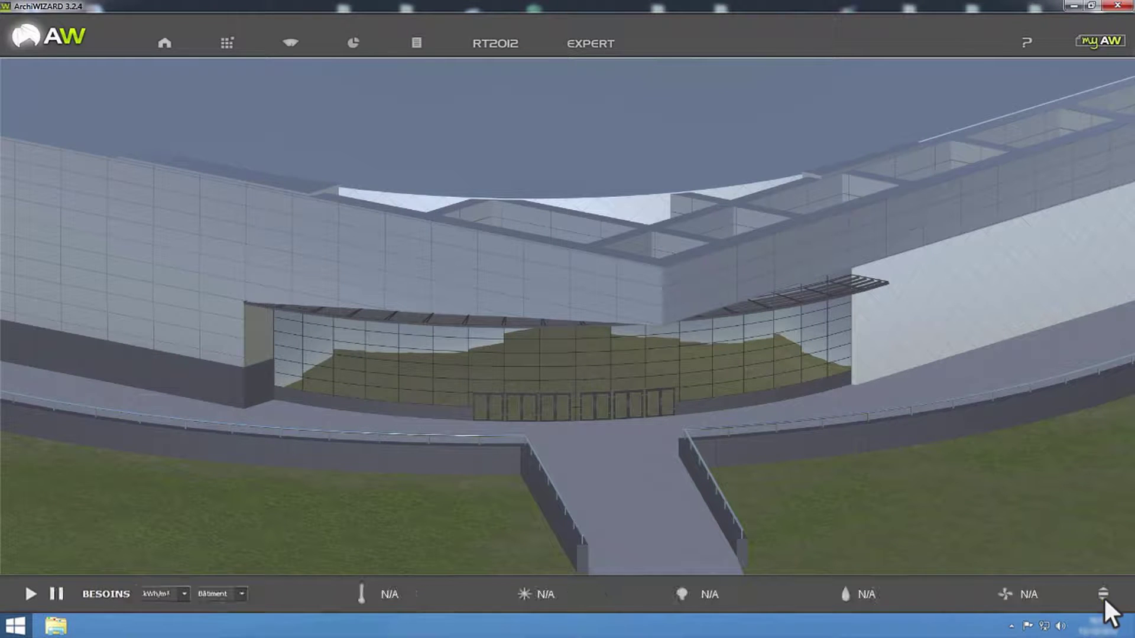
left_click(588, 40)
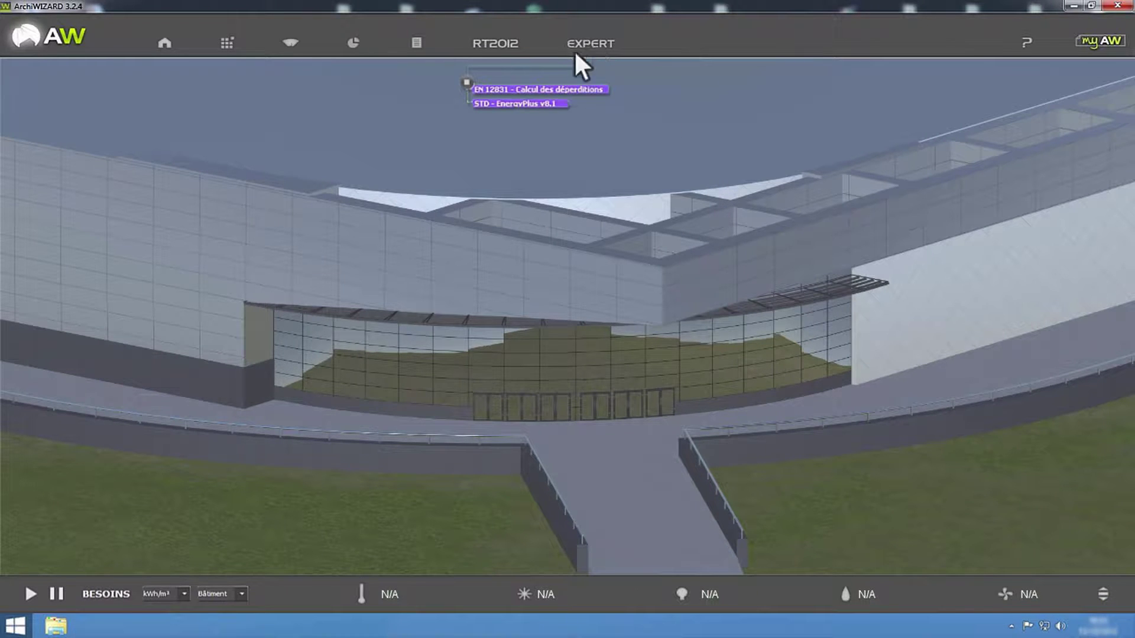
left_click(527, 88)
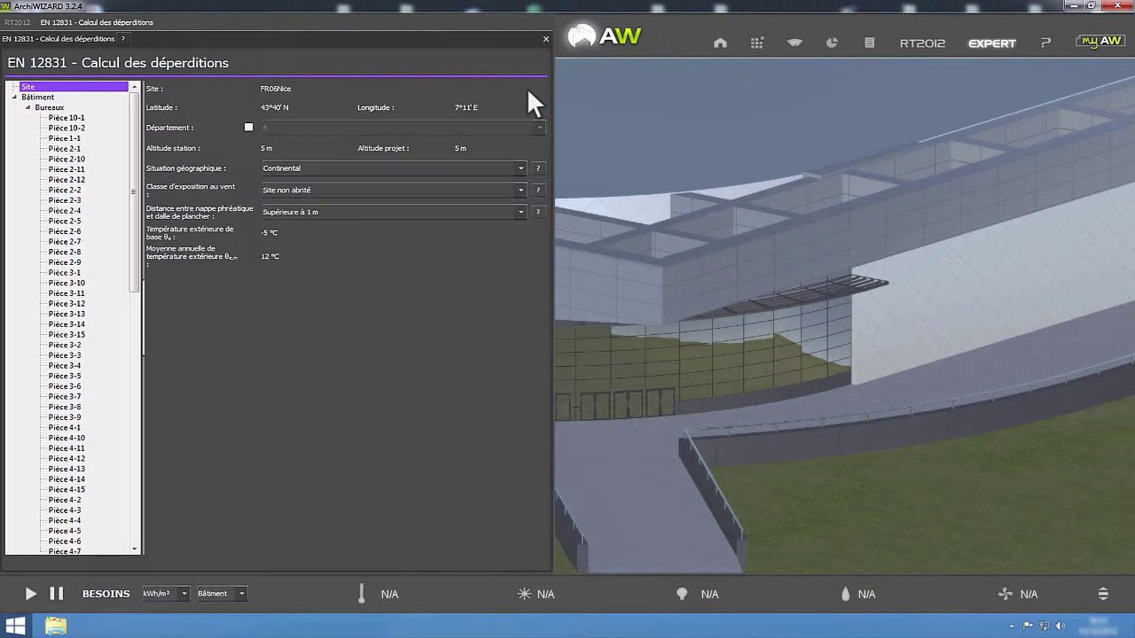
left_click(31, 594)
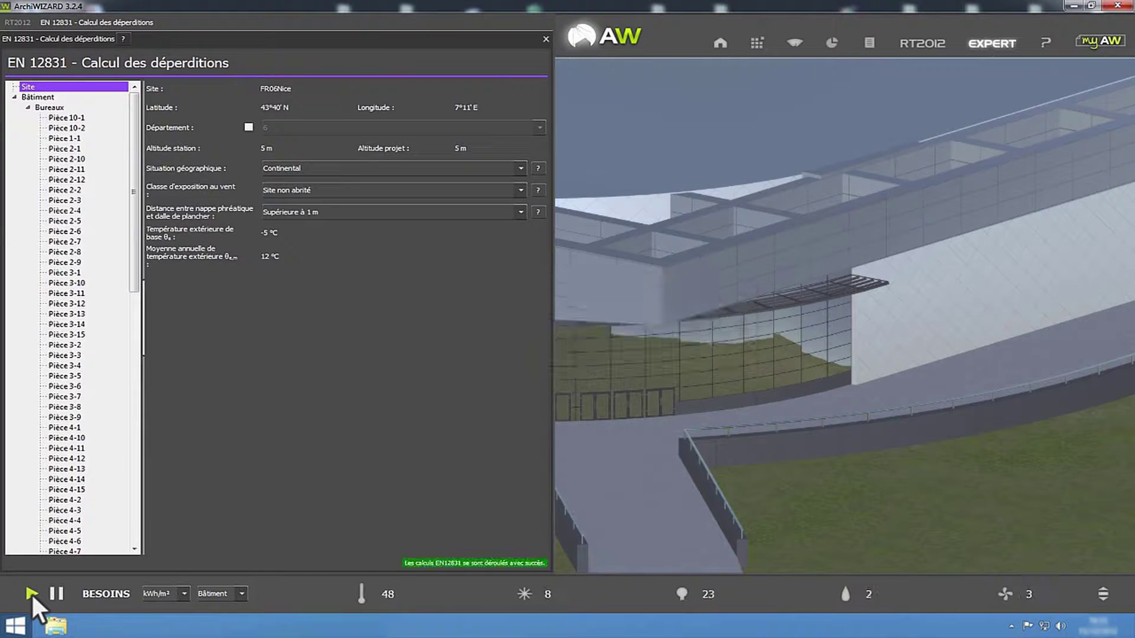
Step: Calculate RT2012 in ArchiWIZARD (Bbio 57, Cep 46) and display the global building results report
left_click(921, 44)
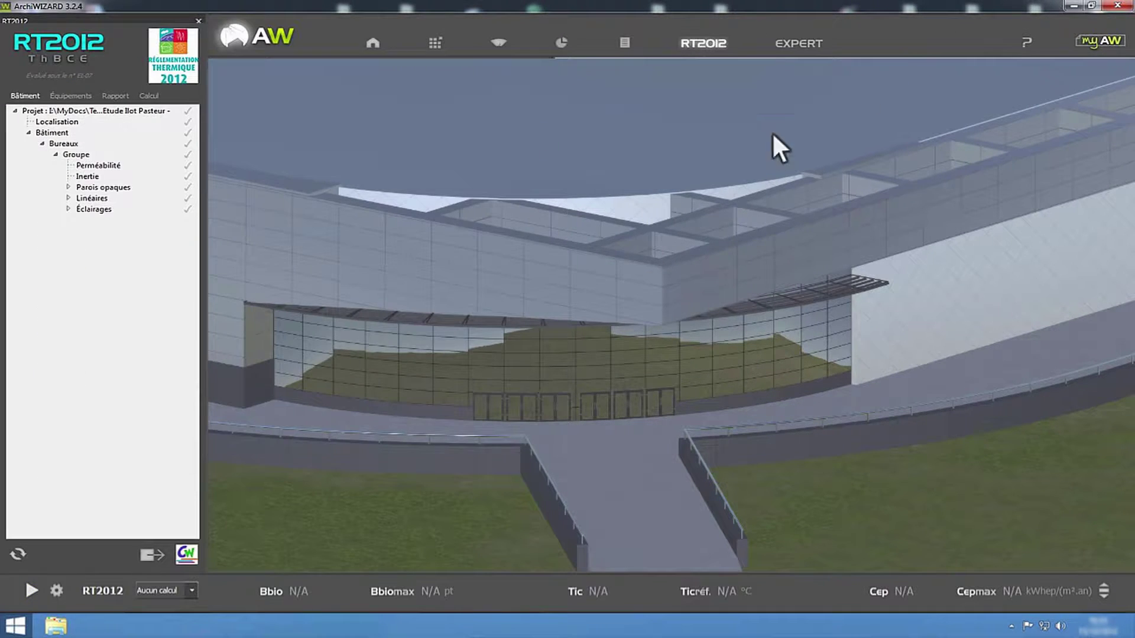
left_click(30, 590)
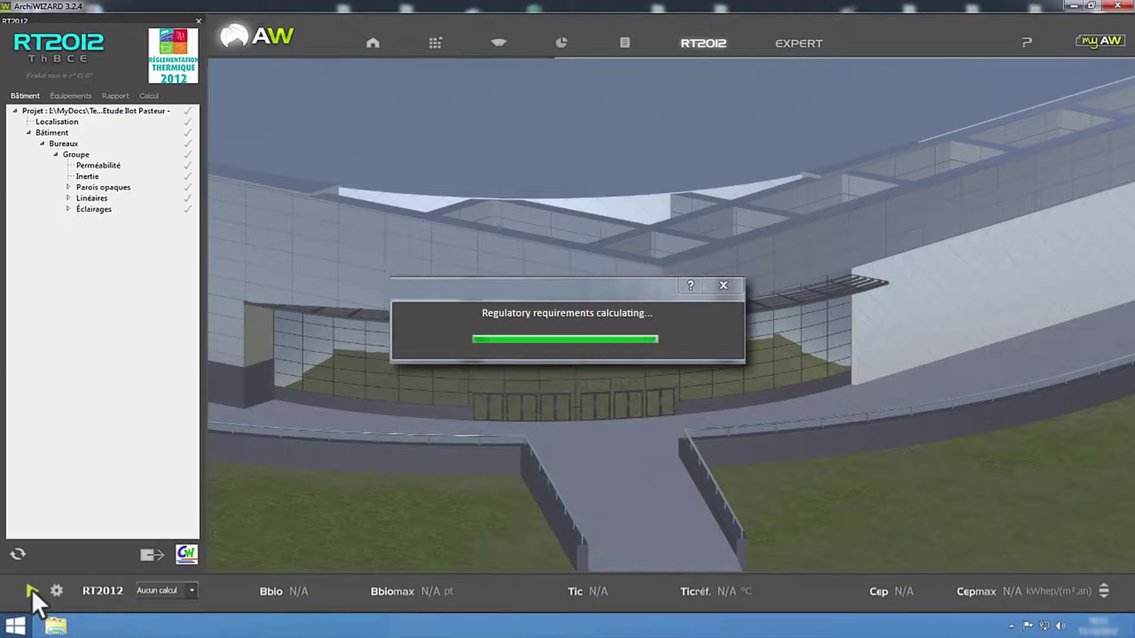
left_click(703, 42)
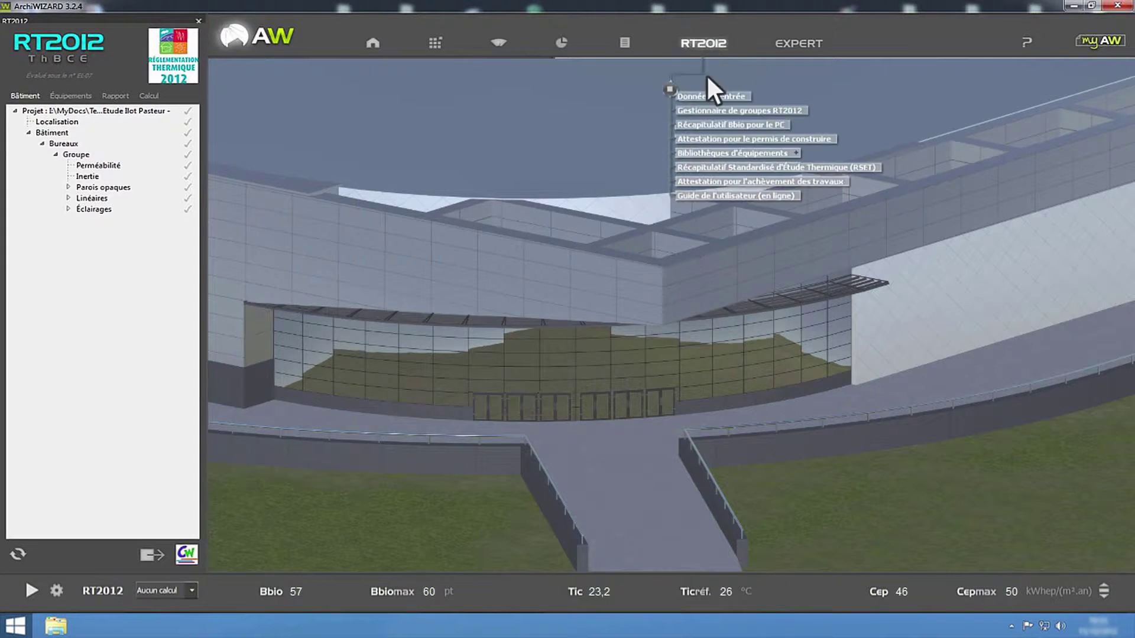
left_click(879, 96)
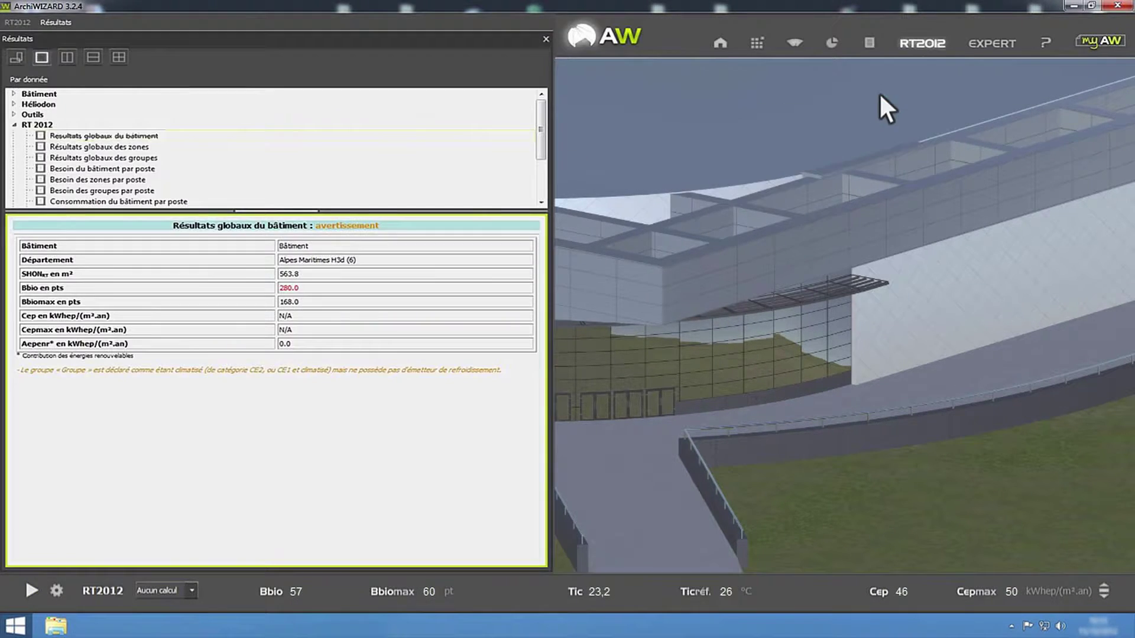
left_click(40, 135)
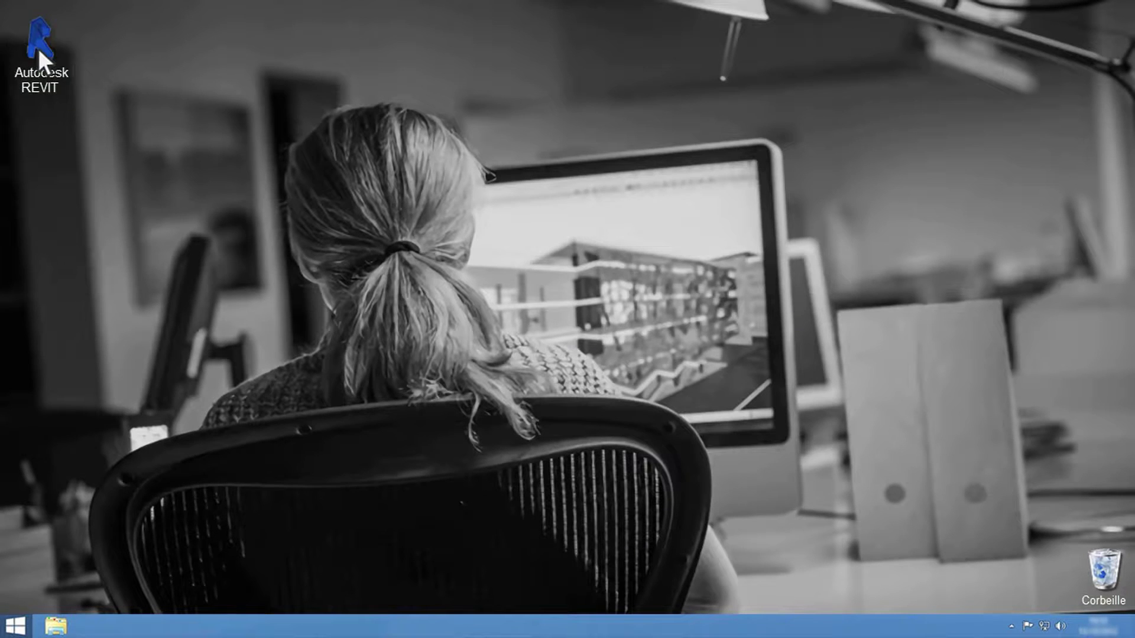
Step: Launch Revit, then view and close the metal builder's quotation and the thermal performance certificate
double_click(38, 48)
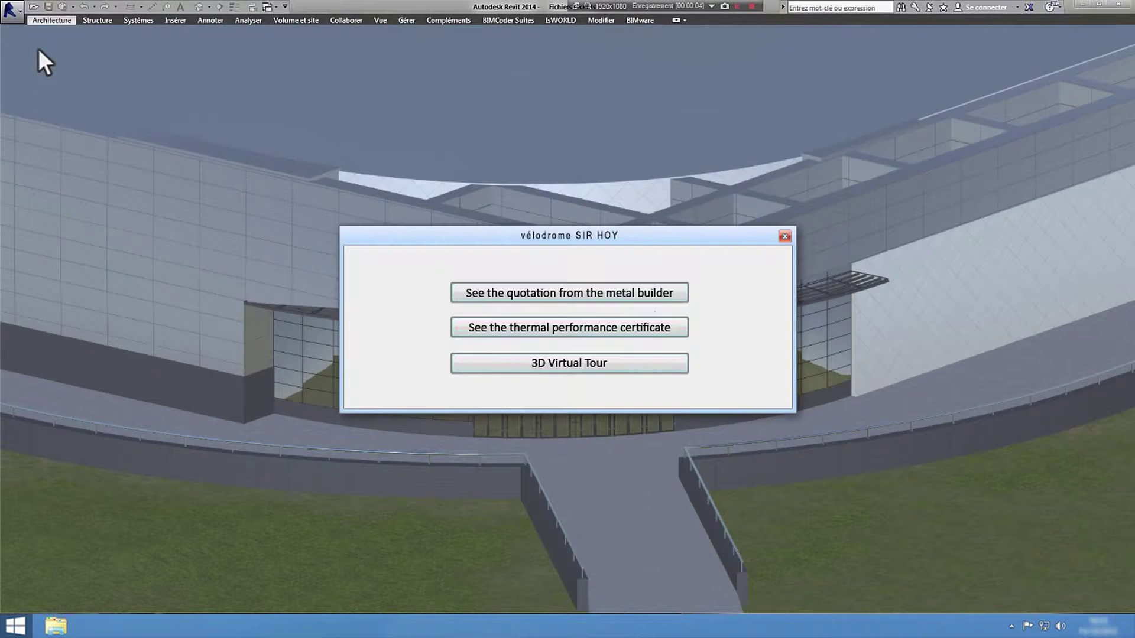
left_click(572, 293)
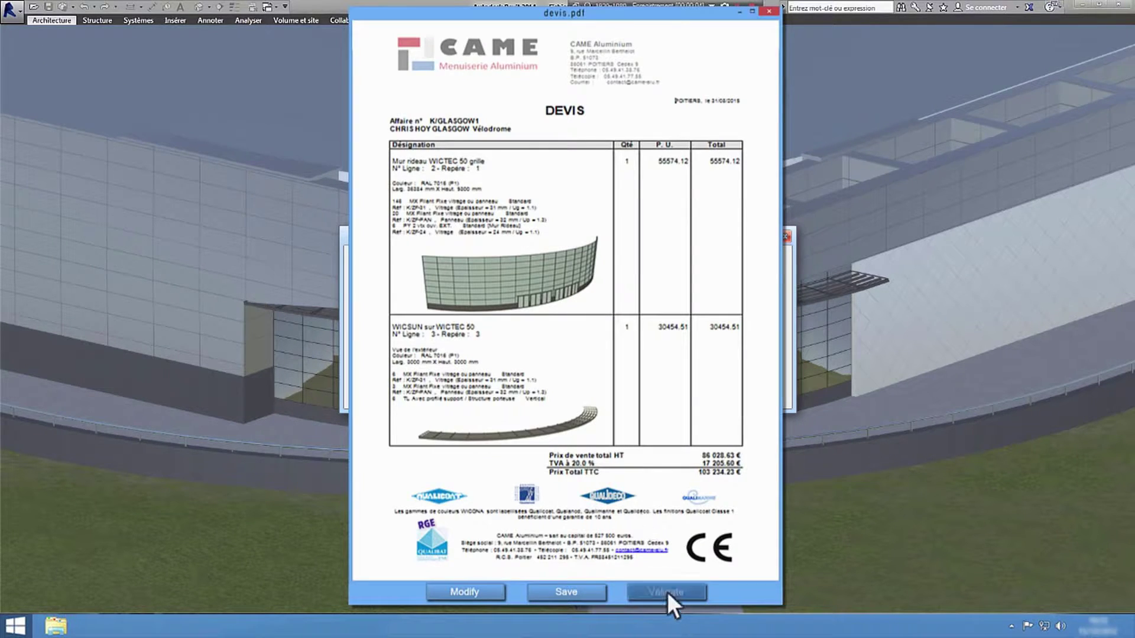
left_click(668, 592)
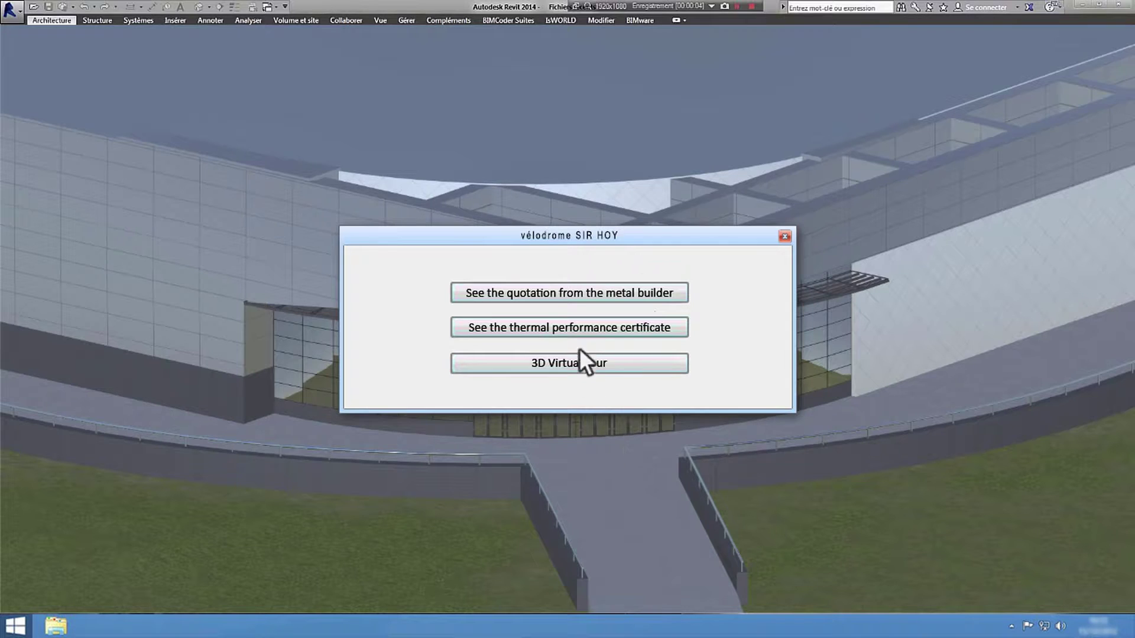
left_click(572, 327)
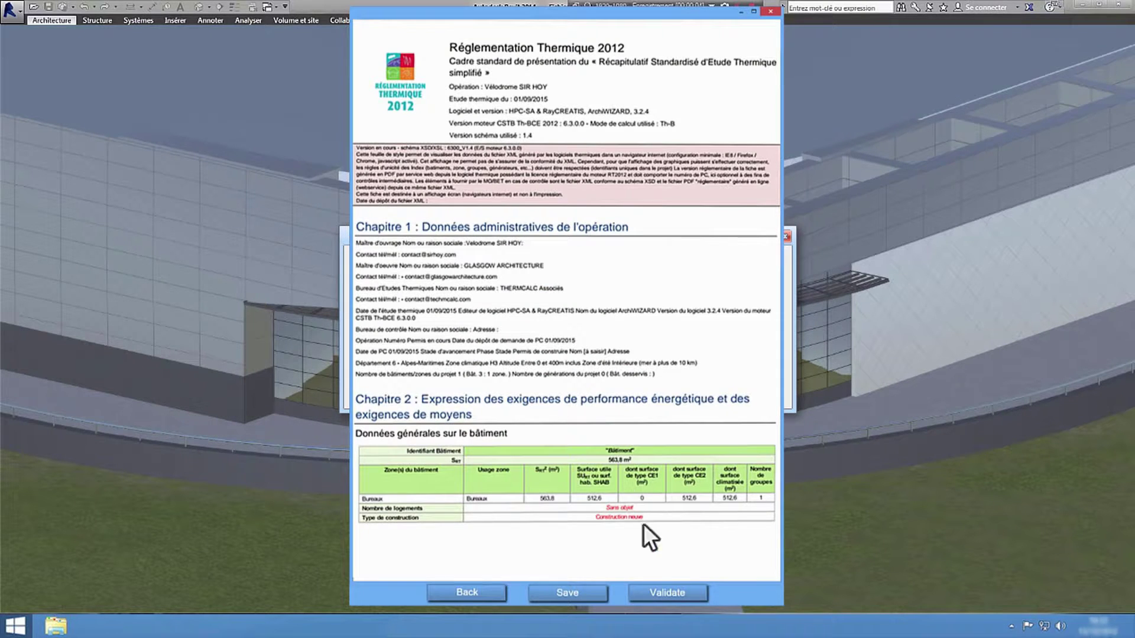
left_click(669, 594)
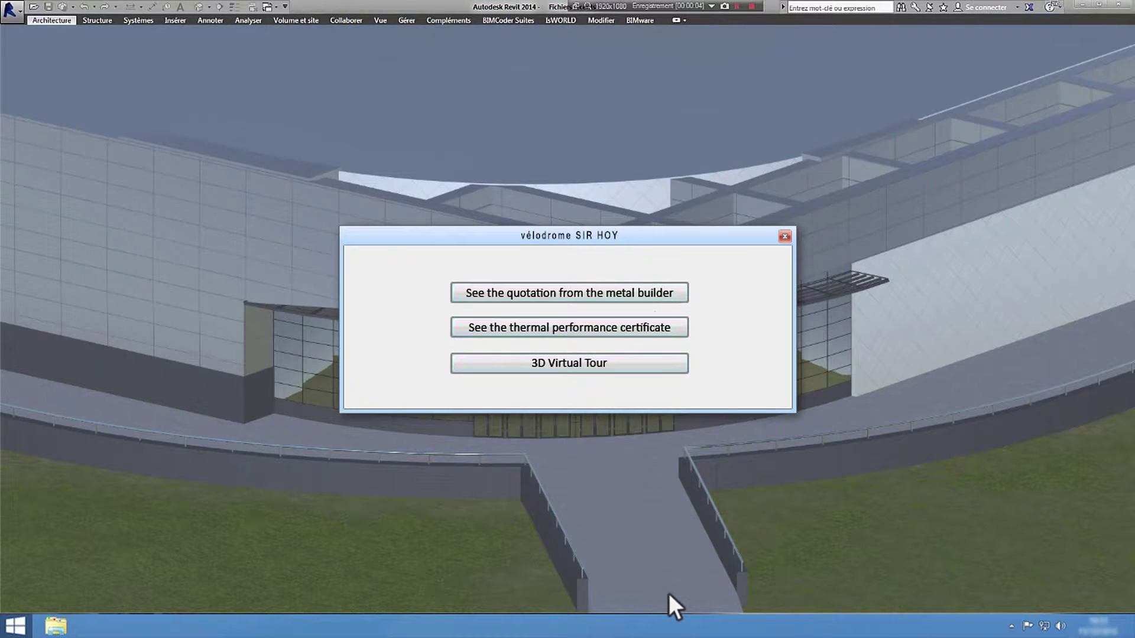